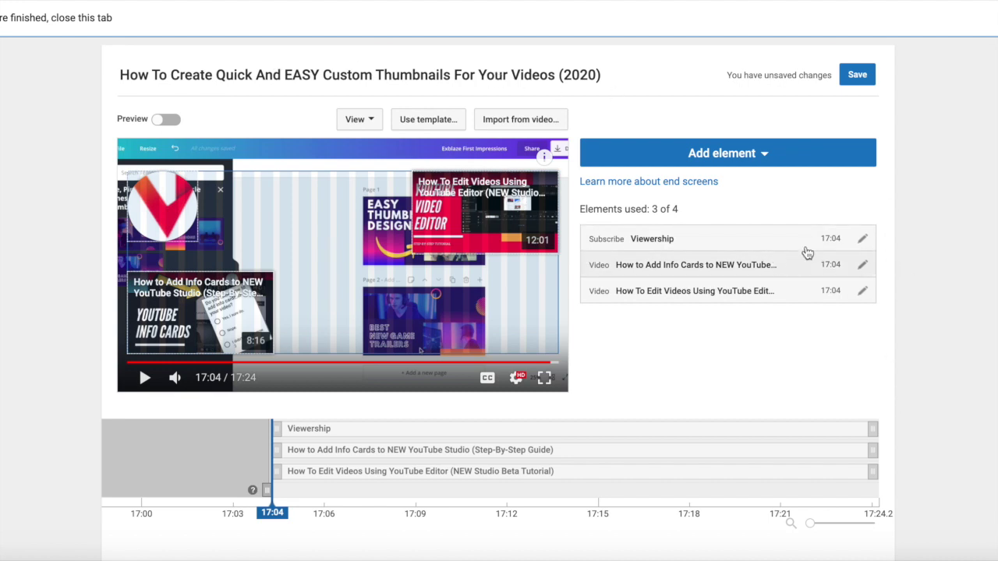
# - Delete the Viewership subscribe element and both video elements from the end screen
pyautogui.click(866, 239)
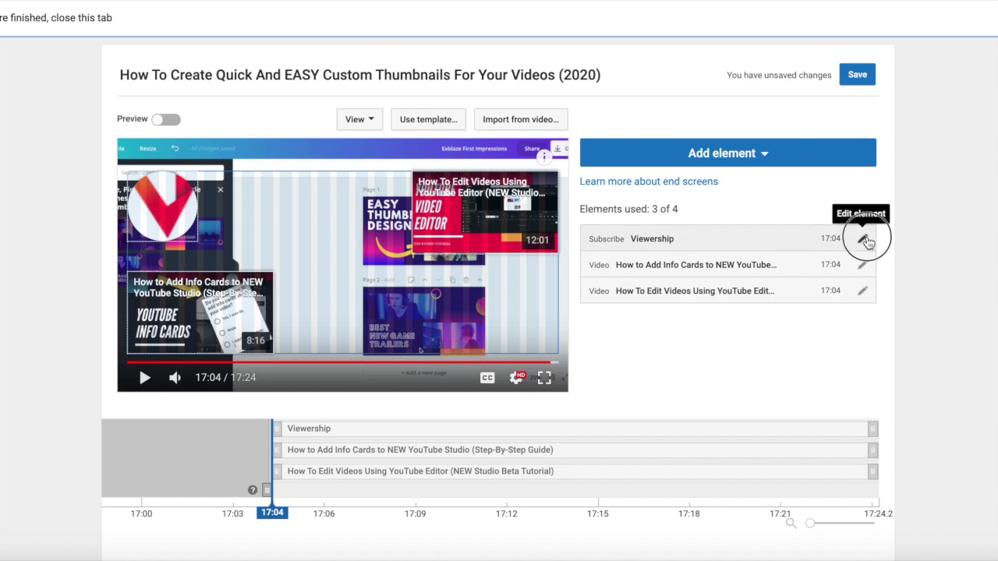
pyautogui.click(548, 309)
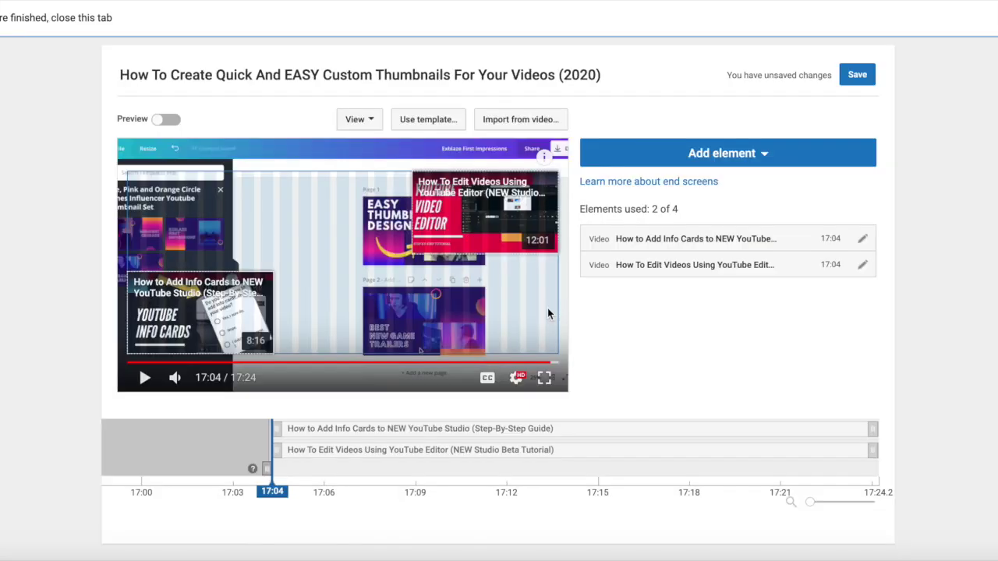
pyautogui.click(863, 238)
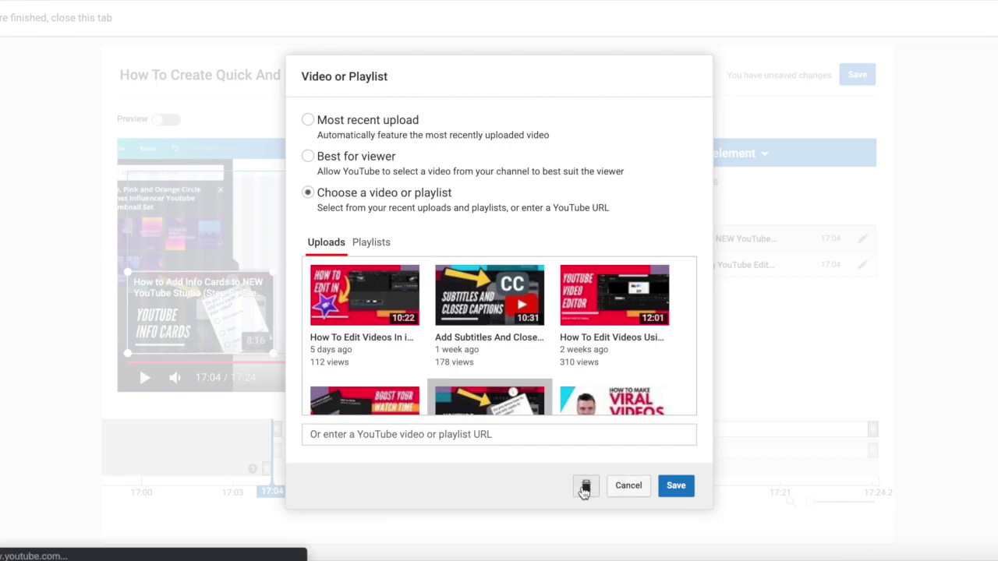
pyautogui.click(585, 486)
pyautogui.click(865, 240)
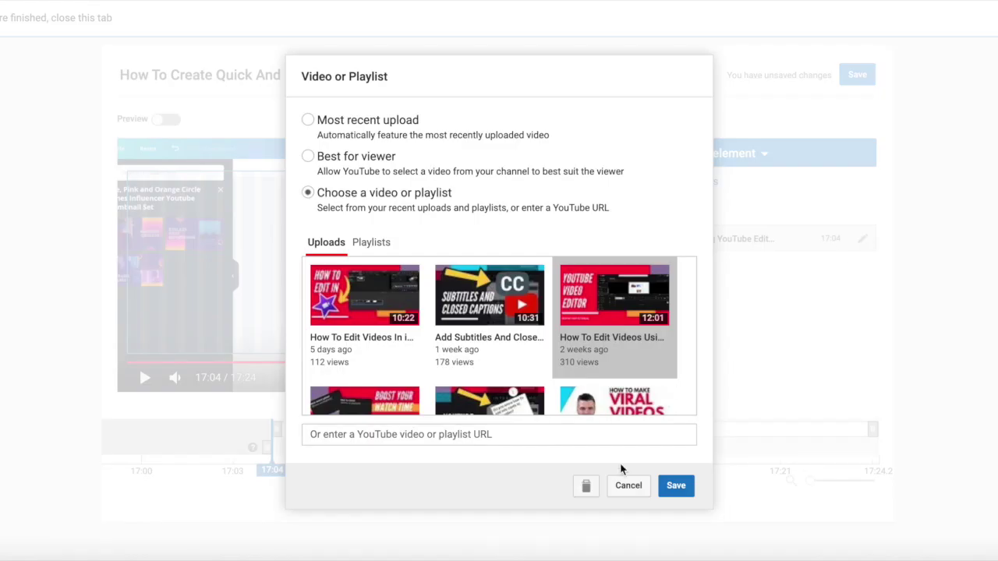
pyautogui.click(586, 485)
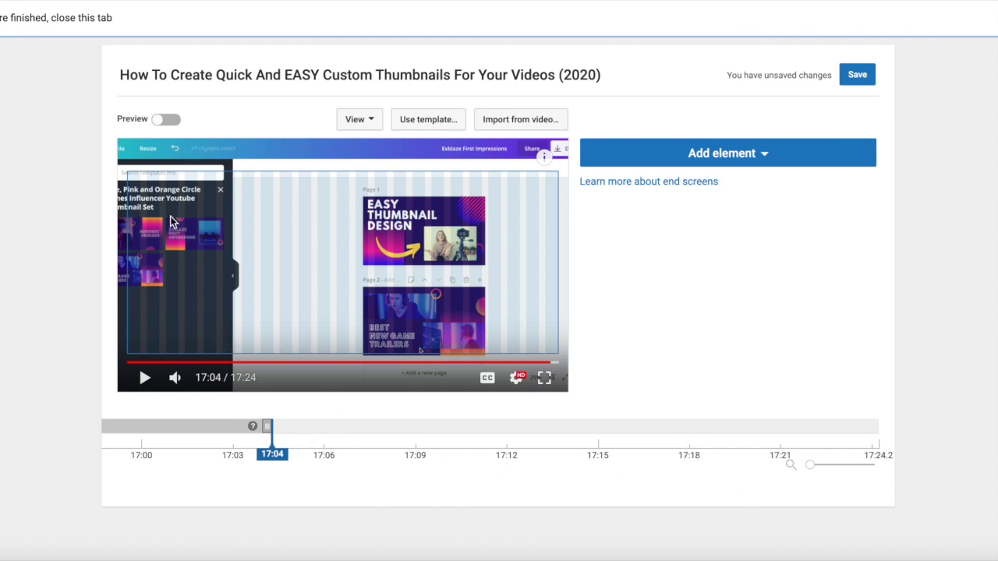
# - From the Add element list, start a new Video or Playlist element
pyautogui.click(778, 153)
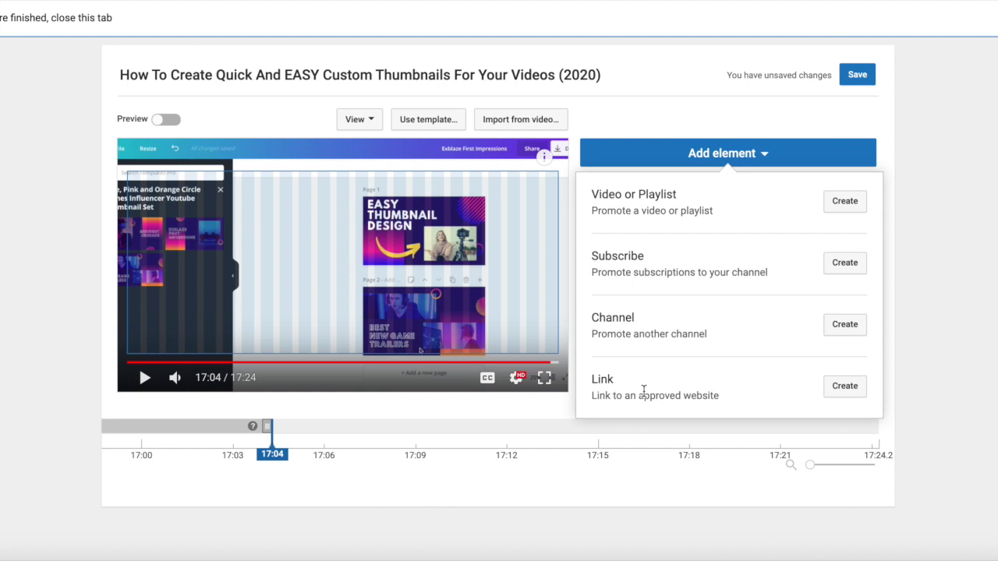
pyautogui.click(730, 120)
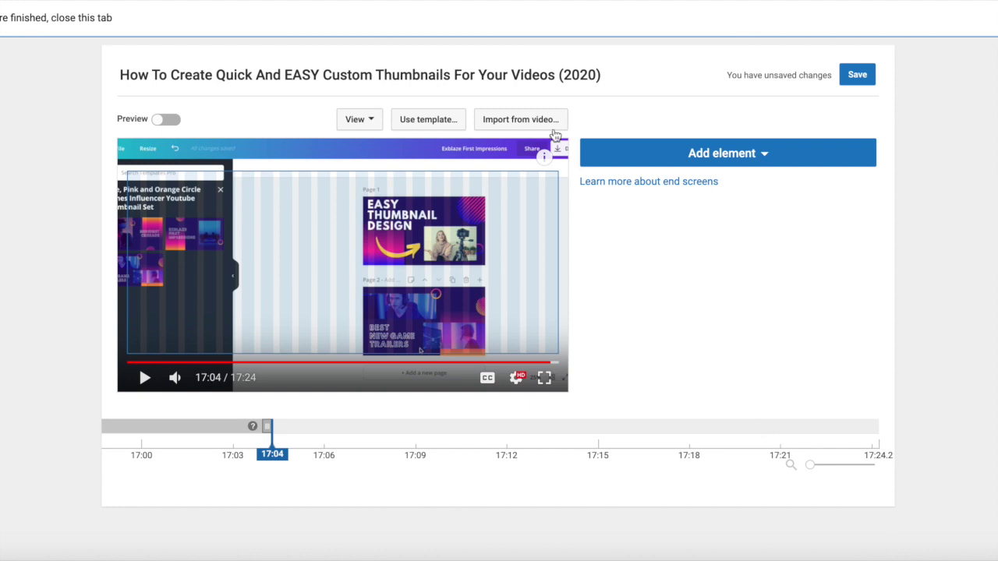
pyautogui.click(753, 156)
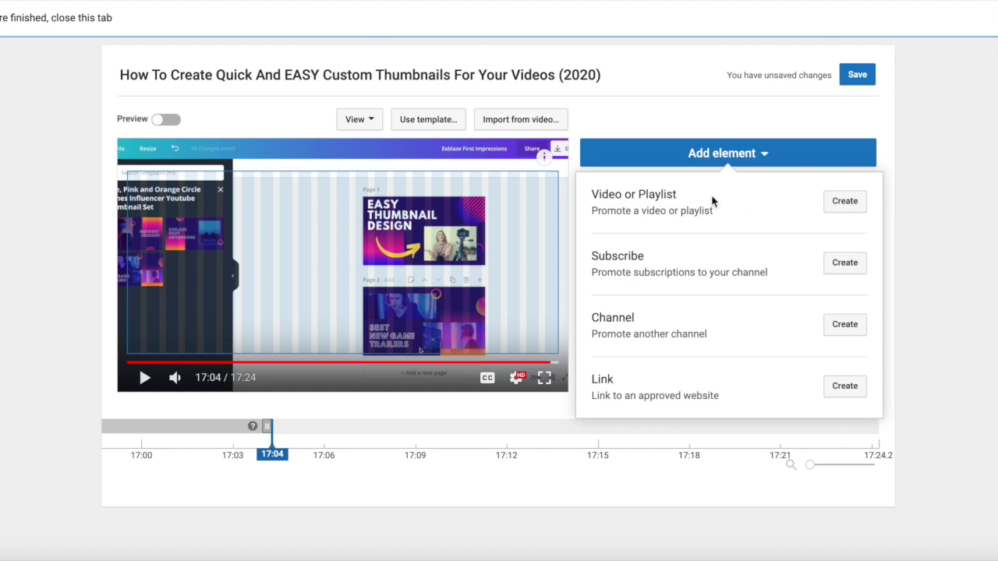
pyautogui.click(863, 206)
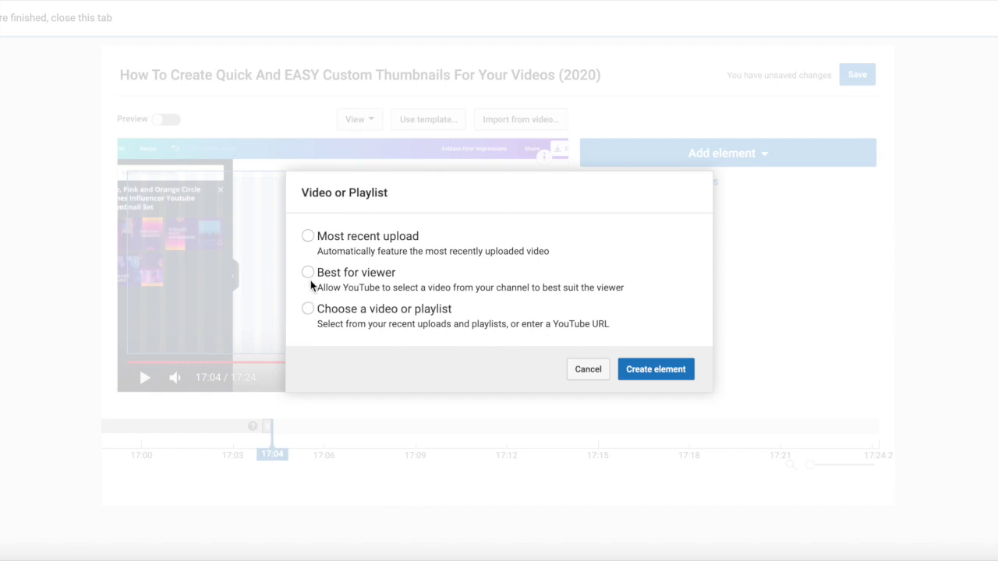
# - Feature the 12:01 upload 'How To Edit Videos Using YouTube Editor' as a video element starting at 17:04
pyautogui.click(308, 310)
pyautogui.click(368, 245)
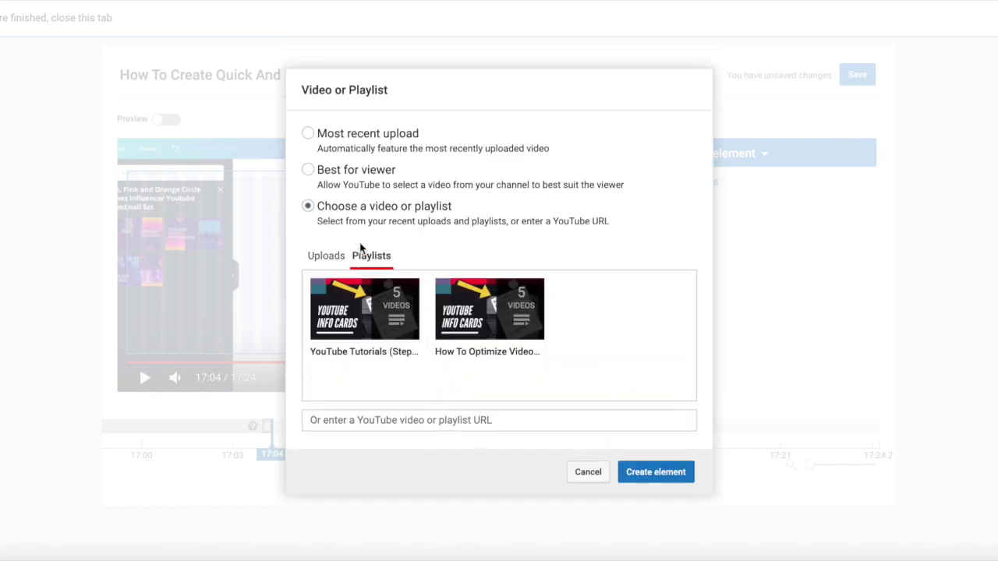
pyautogui.click(327, 246)
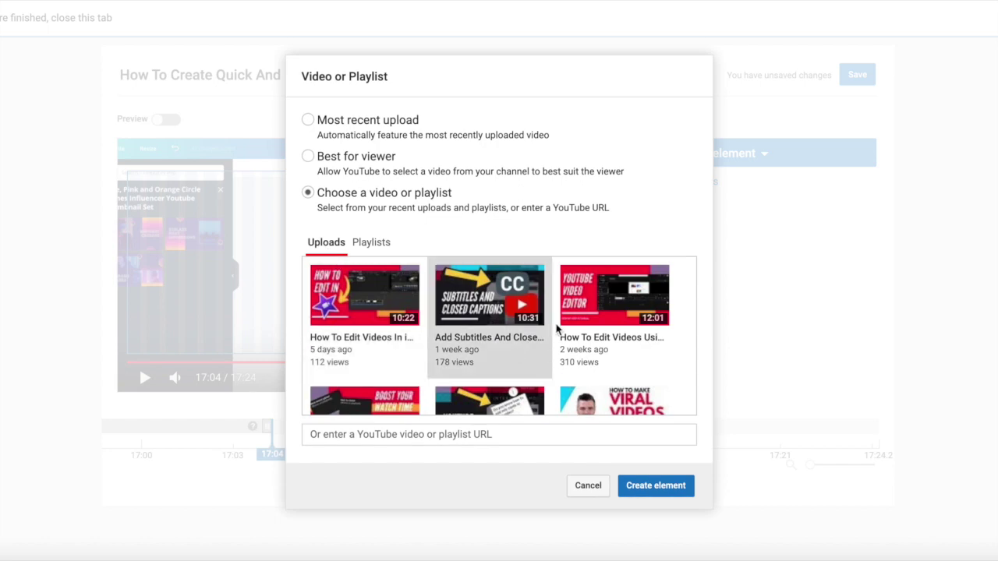
pyautogui.scroll(-3, 601, 360)
pyautogui.scroll(3, 600, 364)
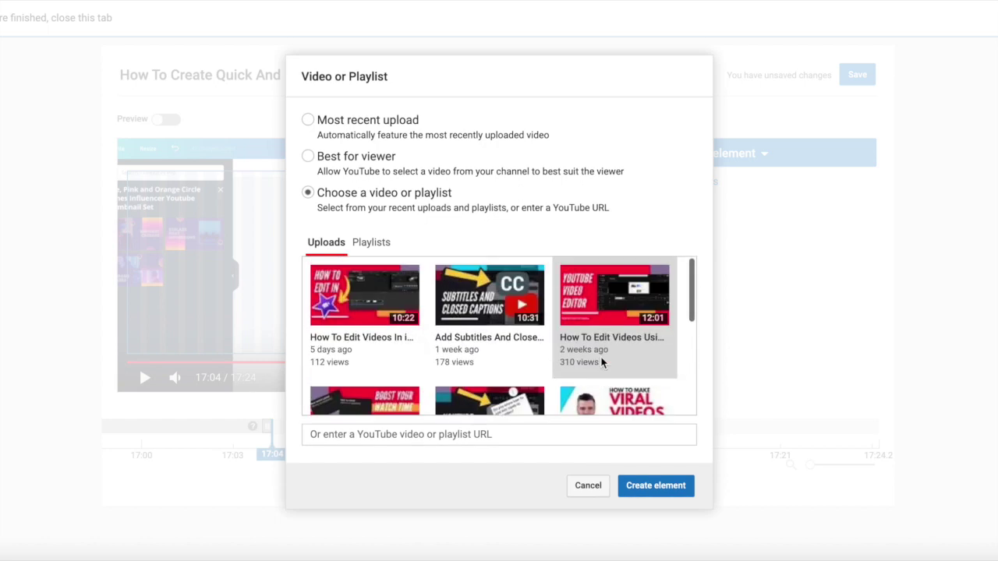
pyautogui.click(601, 315)
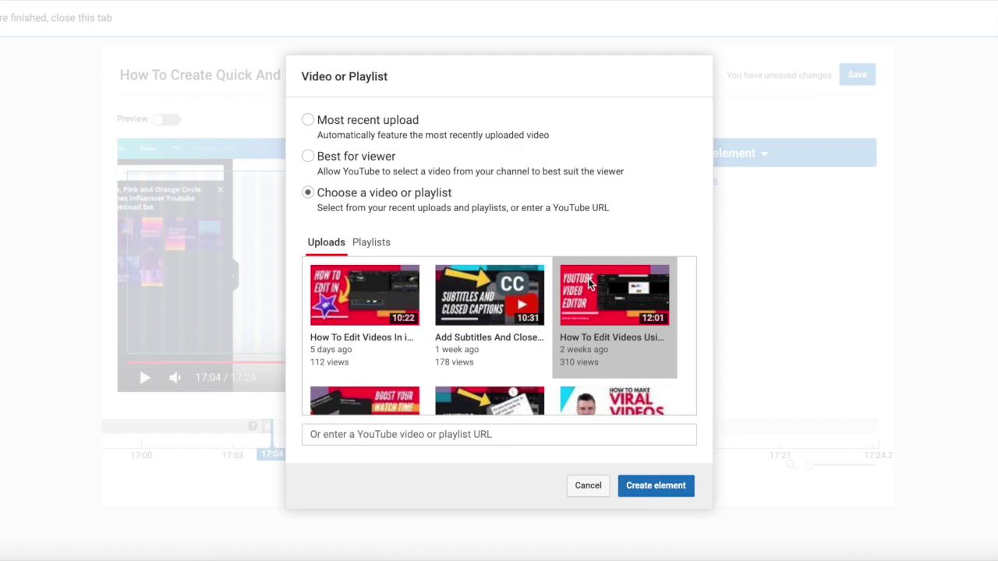
pyautogui.click(645, 486)
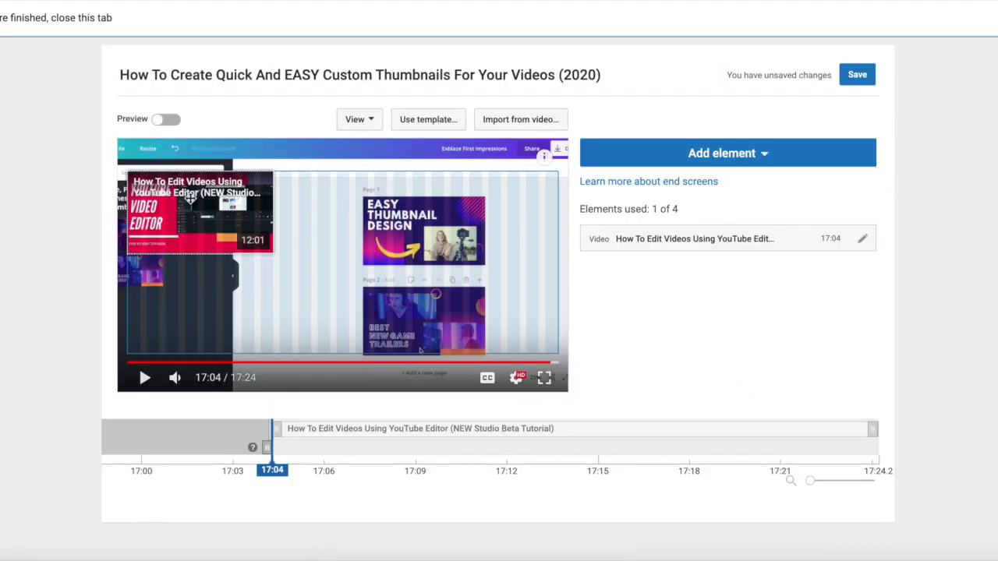
pyautogui.click(191, 200)
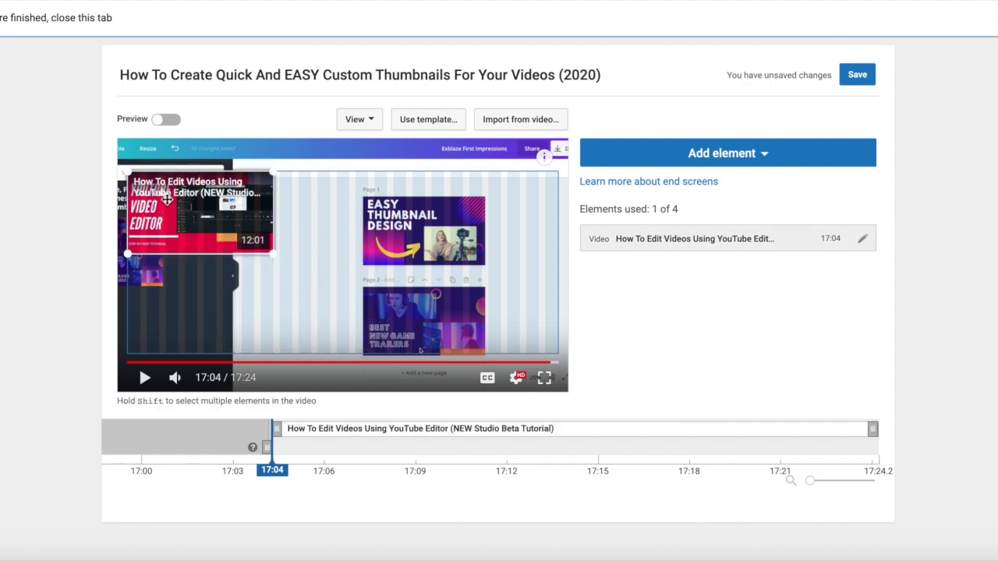
# - Drag the editing-video element to the left-centre of the end screen frame
pyautogui.moveTo(194, 209); pyautogui.dragTo(419, 222)
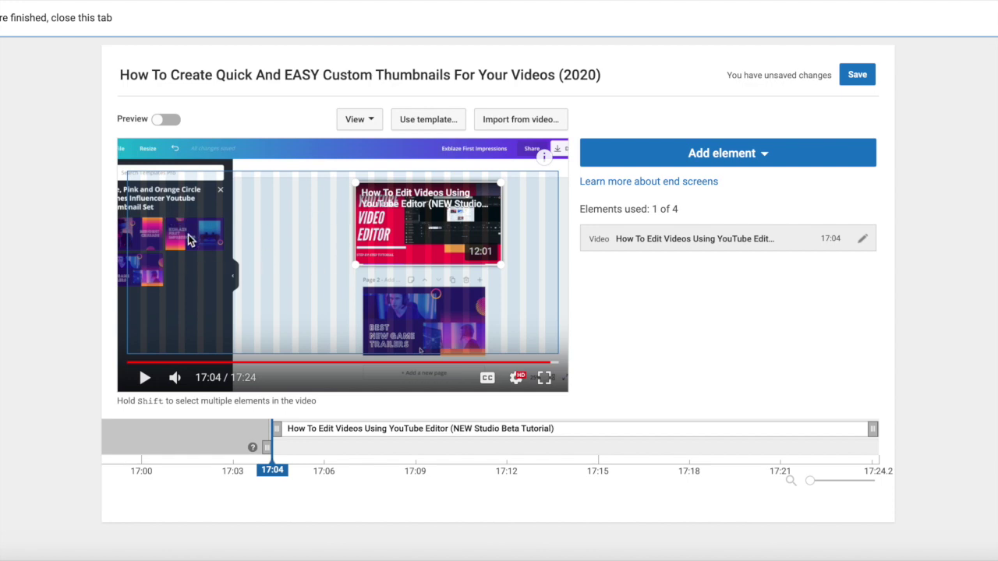
pyautogui.moveTo(390, 217); pyautogui.dragTo(487, 172)
pyautogui.moveTo(473, 206); pyautogui.dragTo(244, 252)
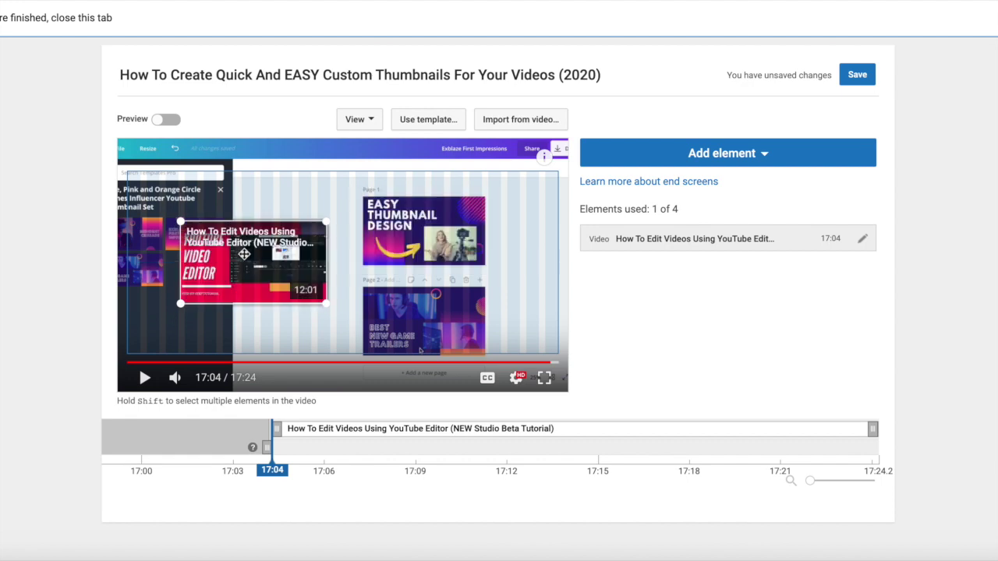
pyautogui.click(704, 154)
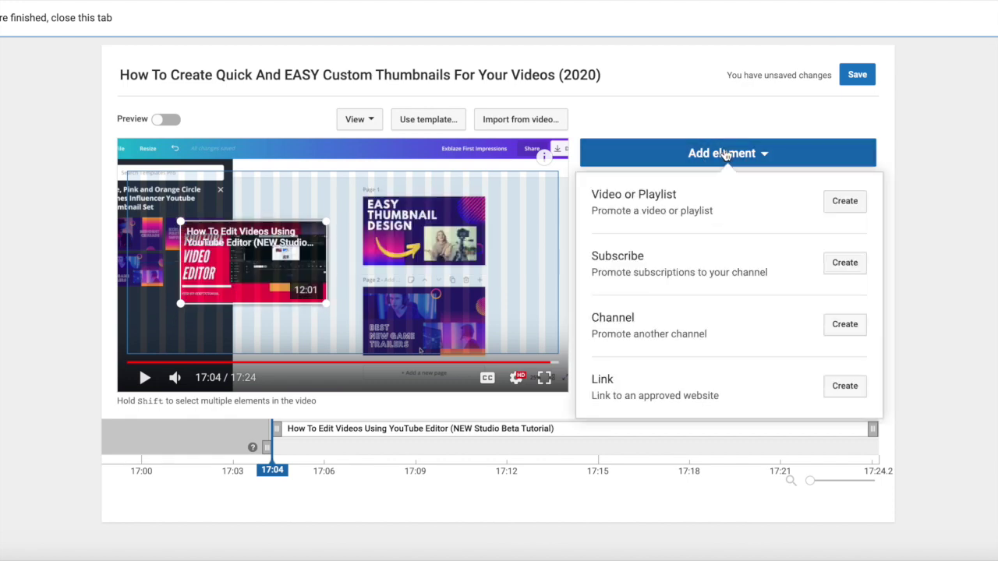
# - Add a Viewership subscribe element on the left, with the video element beside it on the right
pyautogui.click(847, 271)
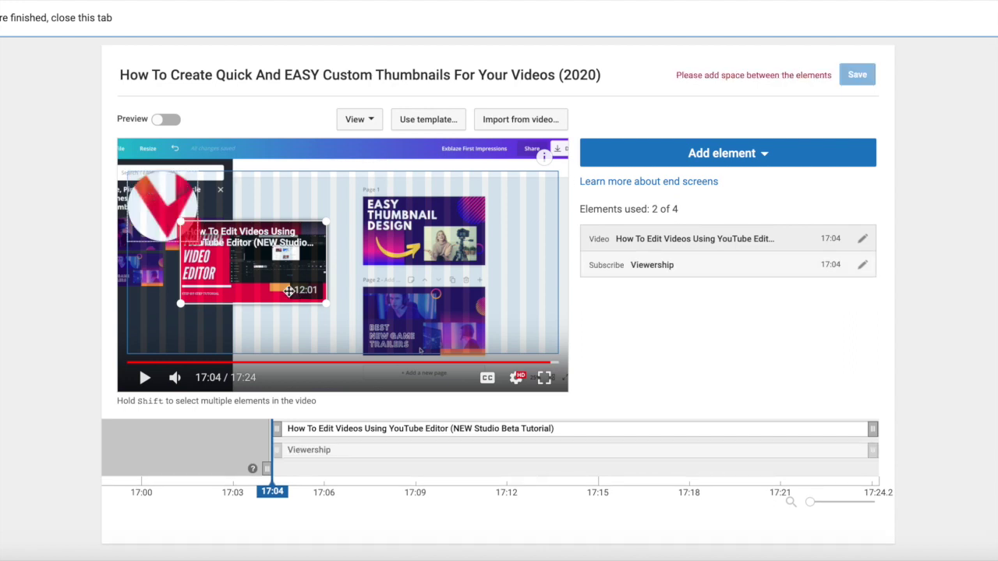
pyautogui.moveTo(153, 189); pyautogui.dragTo(541, 334)
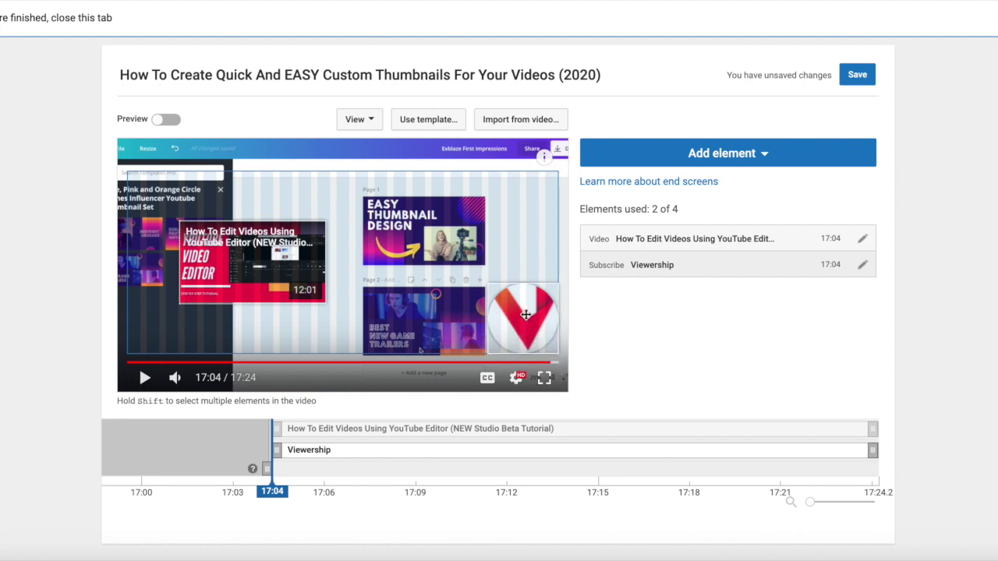
pyautogui.moveTo(527, 320); pyautogui.dragTo(387, 313)
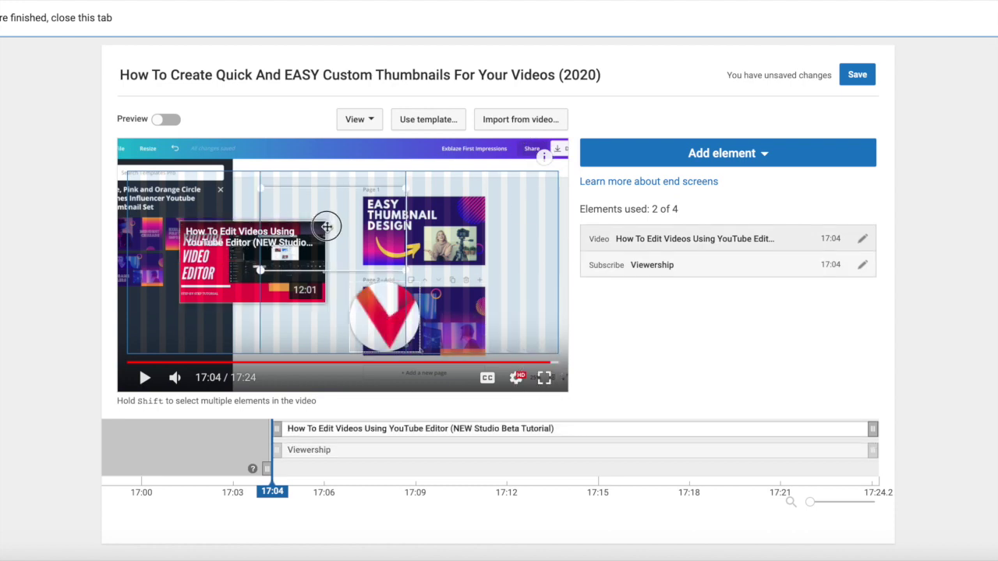
pyautogui.moveTo(237, 260); pyautogui.dragTo(407, 228)
pyautogui.moveTo(407, 315); pyautogui.dragTo(280, 227)
pyautogui.click(734, 151)
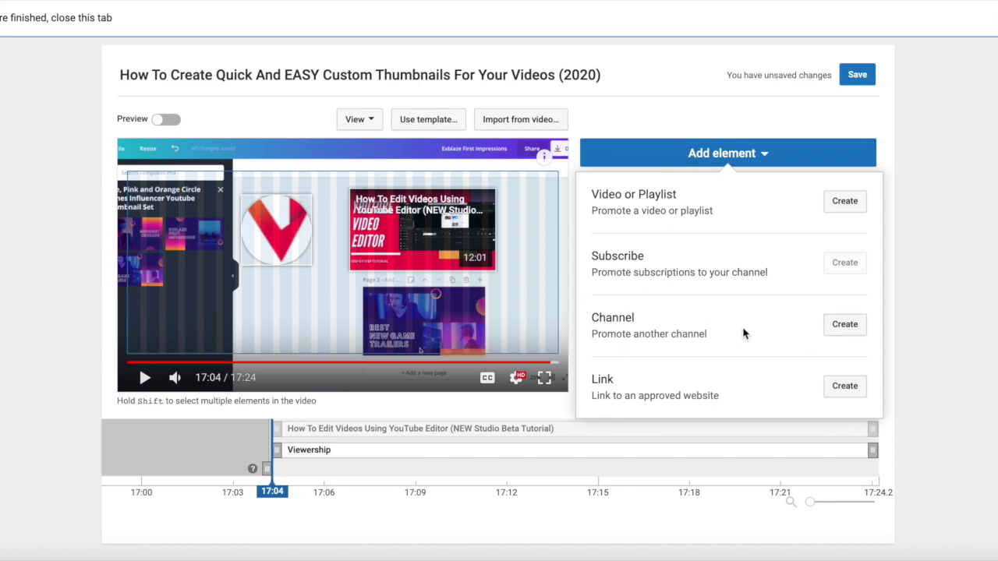
# - Drop a channel element and start a website link element for viewership.com
pyautogui.click(851, 327)
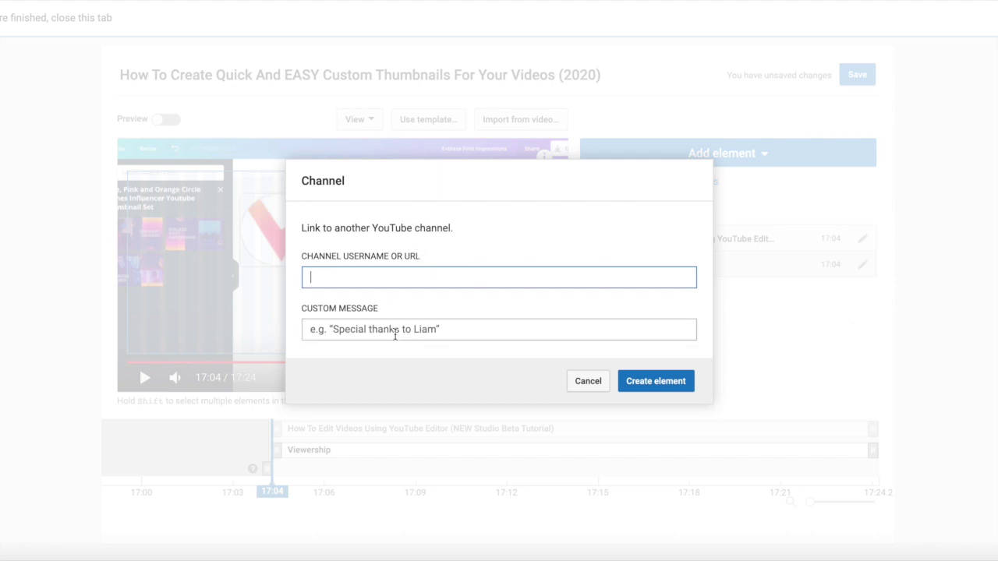
pyautogui.click(587, 381)
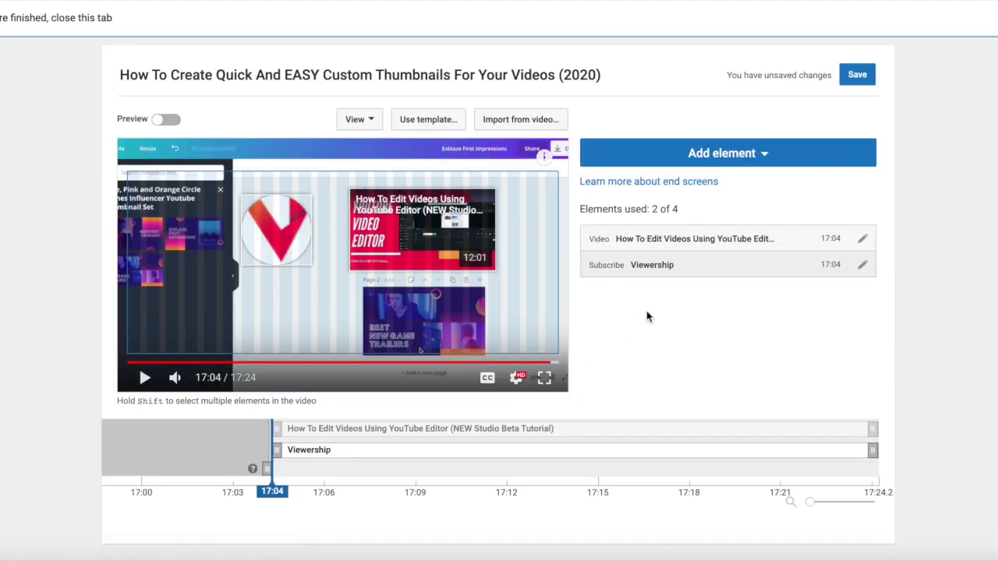
pyautogui.click(737, 155)
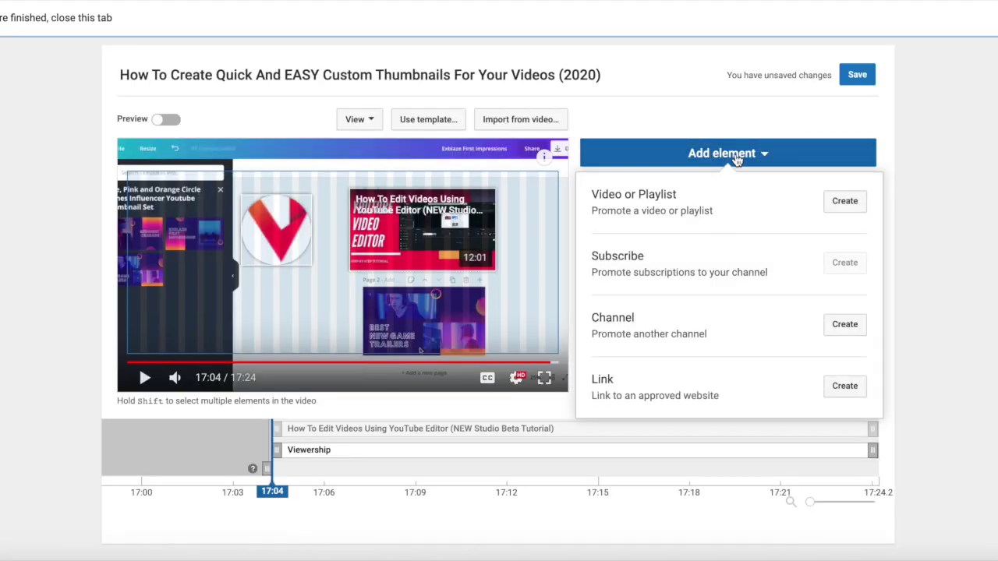
pyautogui.click(844, 386)
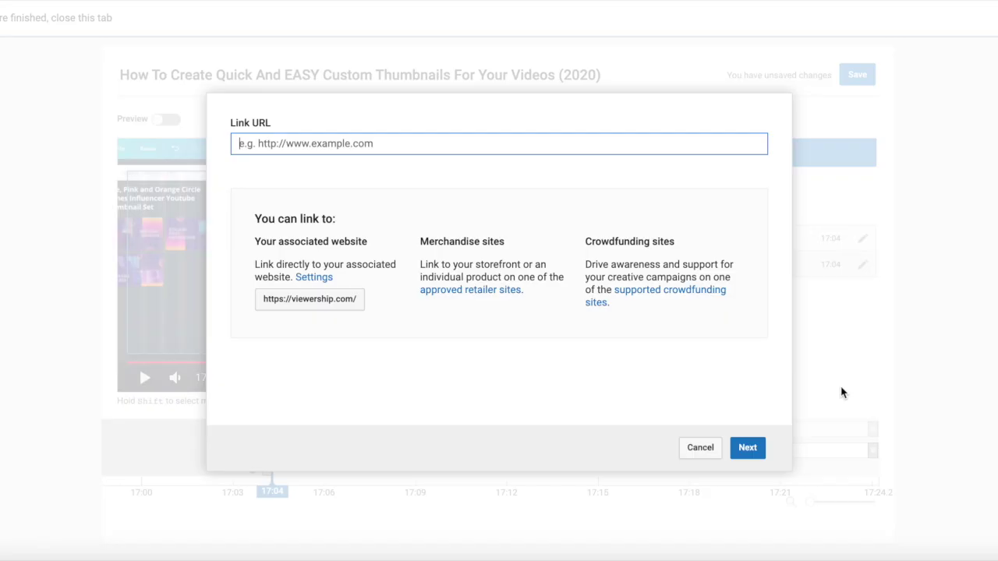
pyautogui.click(301, 304)
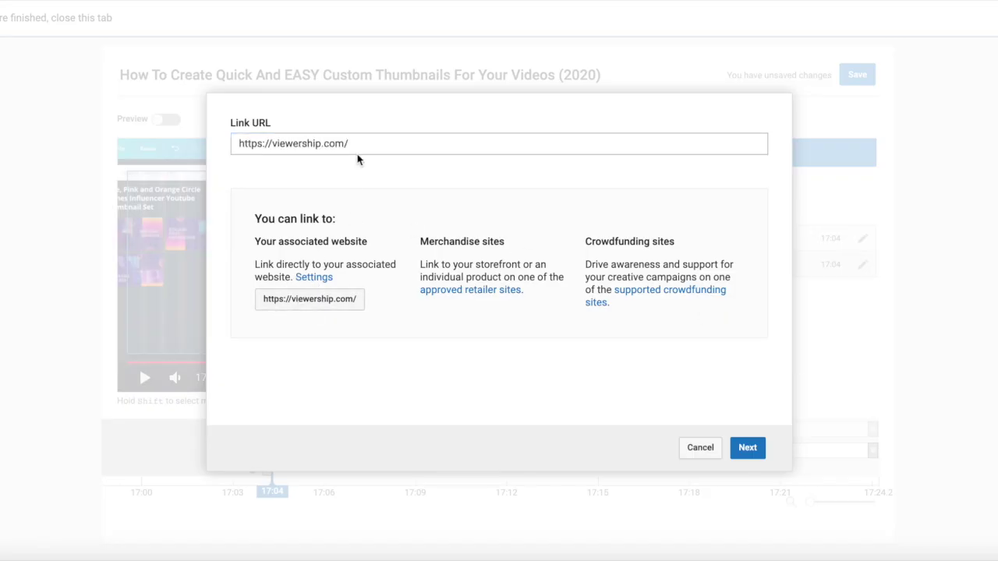
pyautogui.click(749, 448)
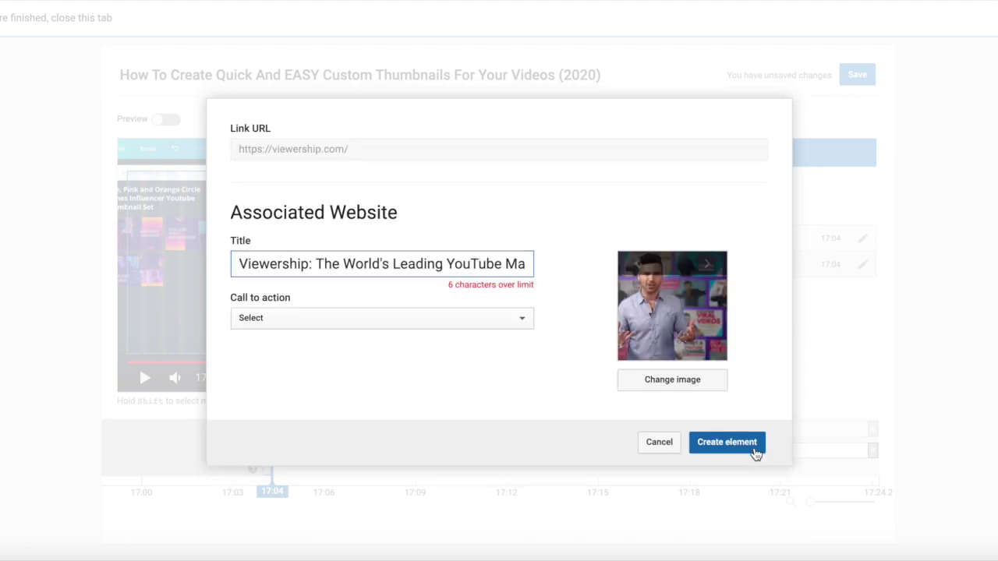
# - Choose the play-button image as the link's thumbnail, ready to edit its title
pyautogui.click(637, 268)
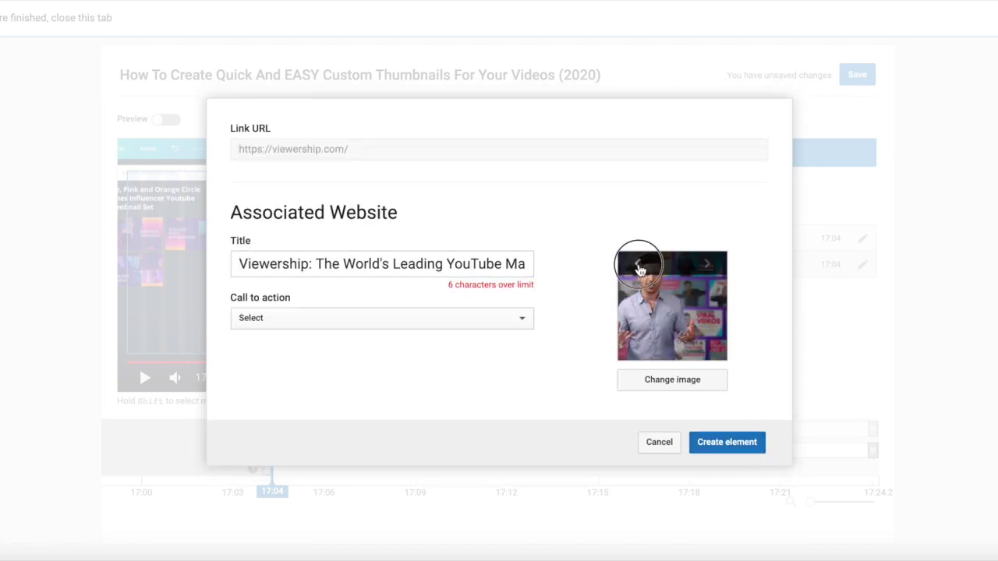
pyautogui.click(638, 268)
pyautogui.click(637, 267)
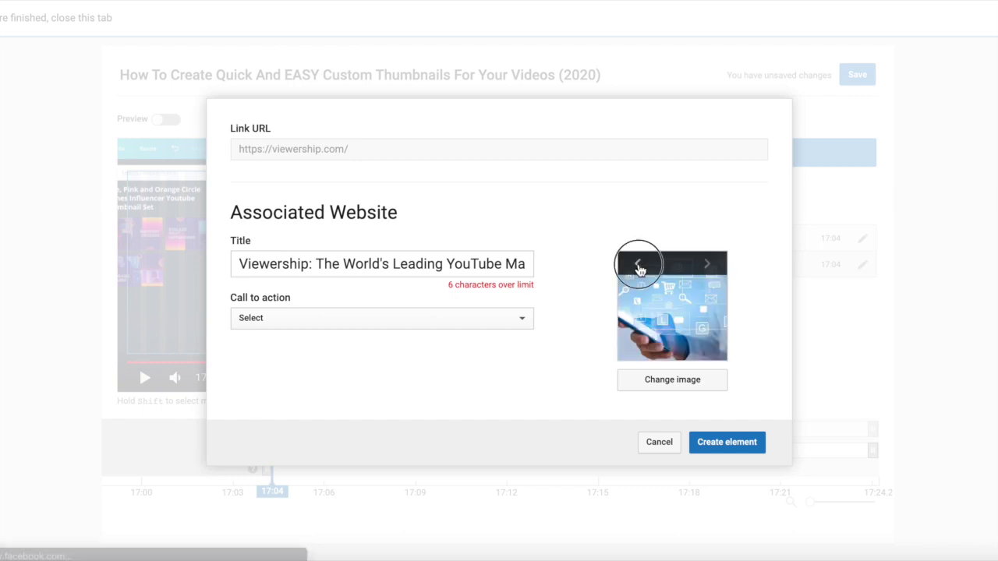
pyautogui.click(638, 267)
pyautogui.click(638, 268)
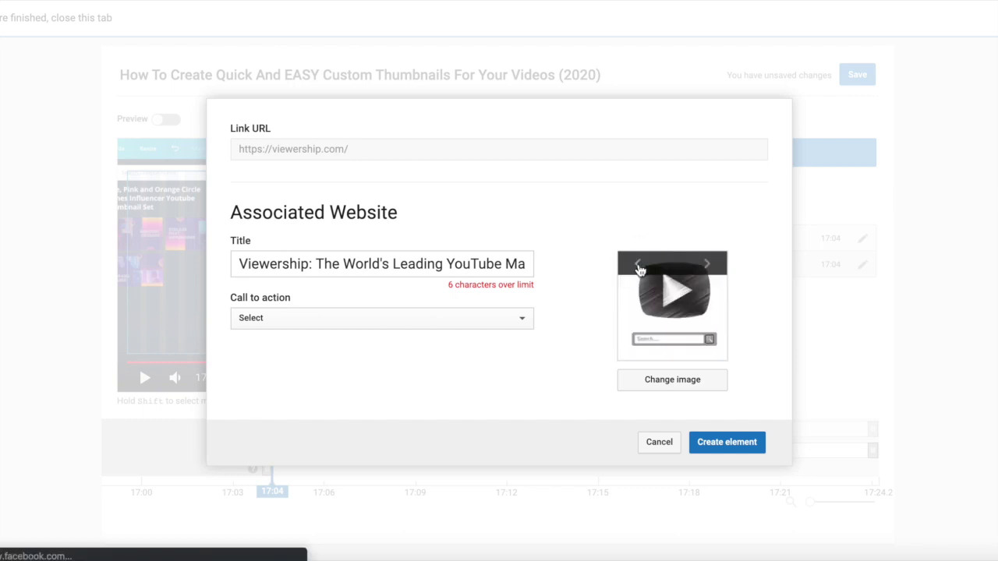
pyautogui.click(637, 267)
pyautogui.click(706, 264)
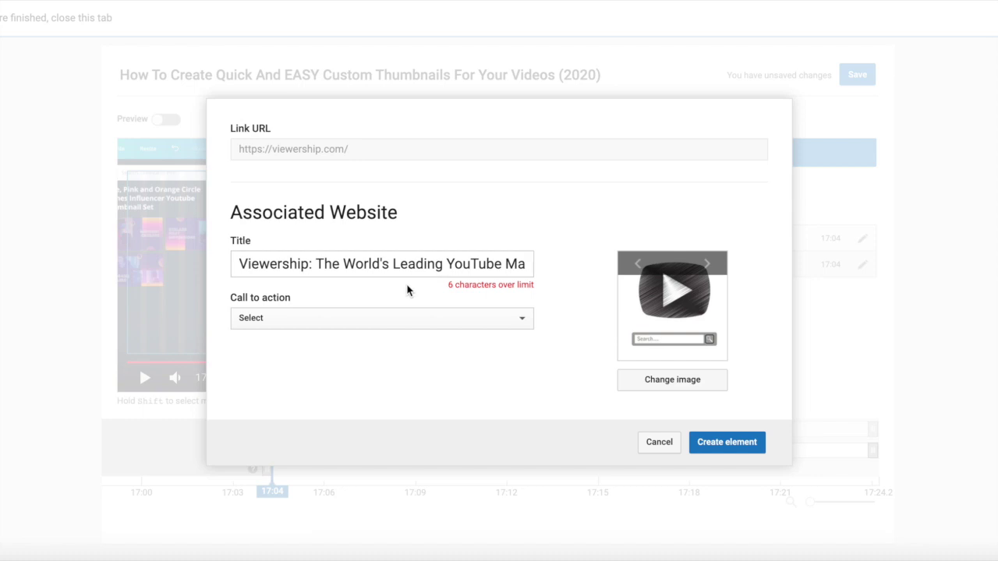
pyautogui.click(434, 266)
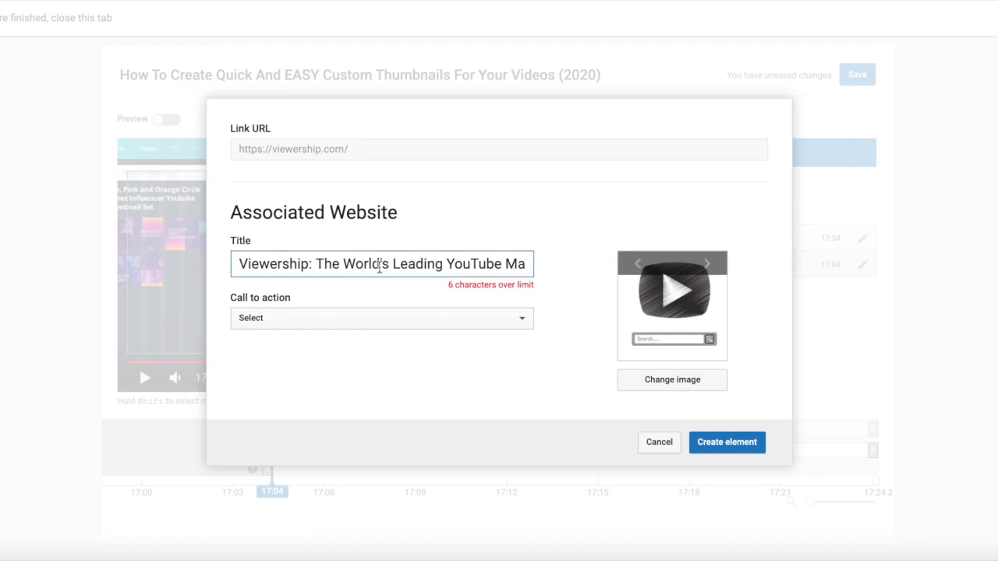
# - Shorten the over-long link title to 'Viewership Marketing Agency'
pyautogui.moveTo(505, 263); pyautogui.dragTo(590, 263)
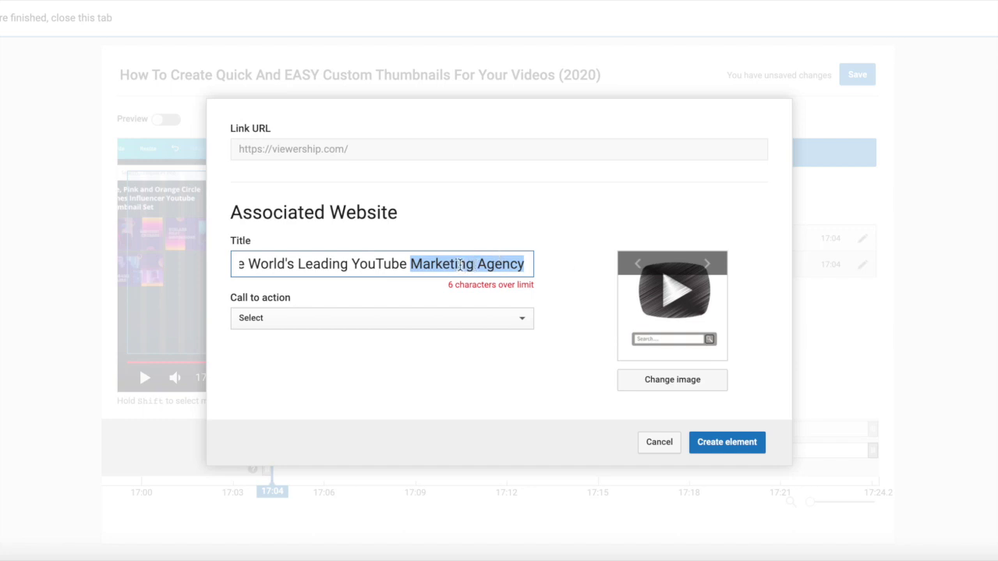
pyautogui.doubleClick(495, 263)
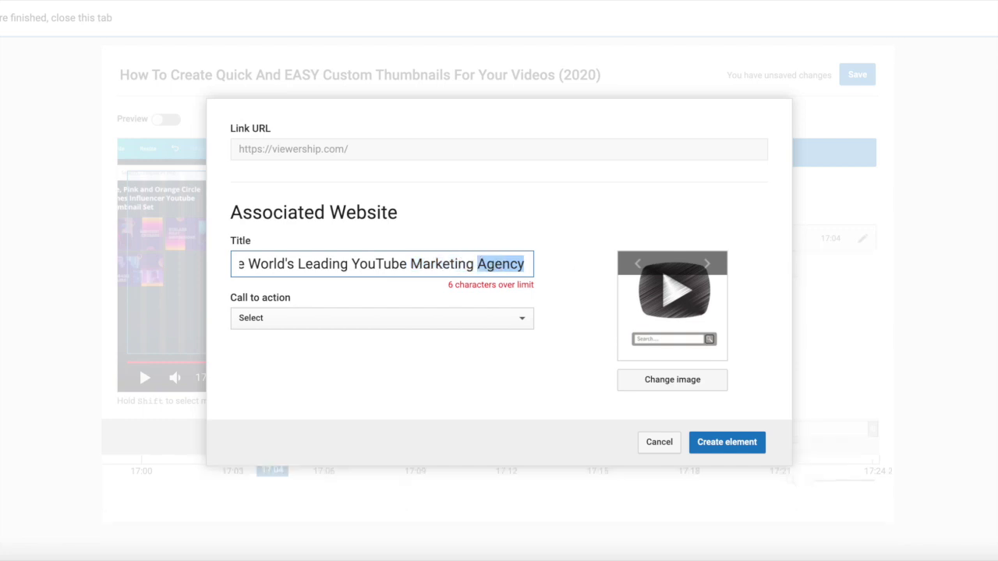
pyautogui.press('BackSpace')
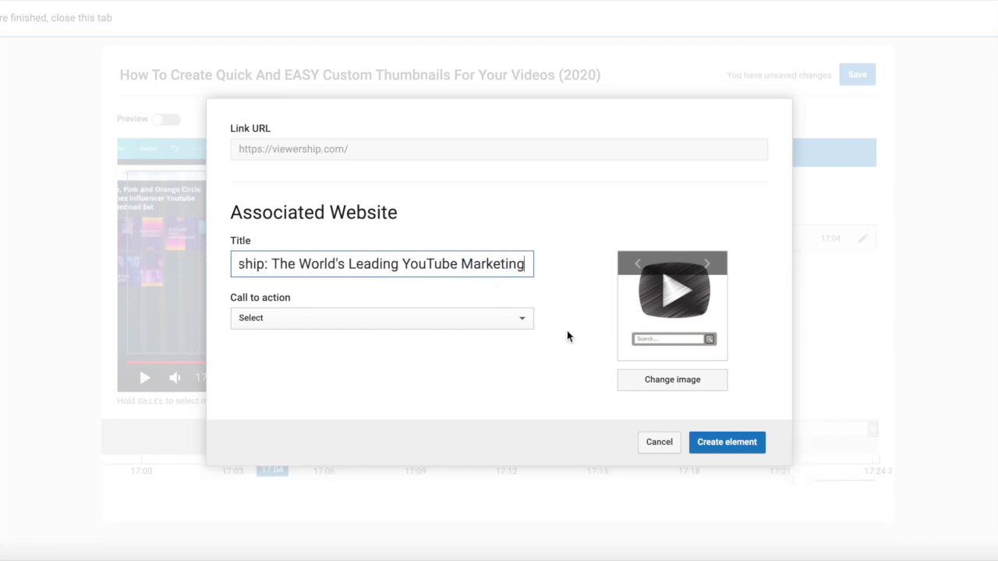
pyautogui.doubleClick(490, 263)
pyautogui.press('BackSpace')
pyautogui.press('BackSpace')
pyautogui.press('BackSpace')
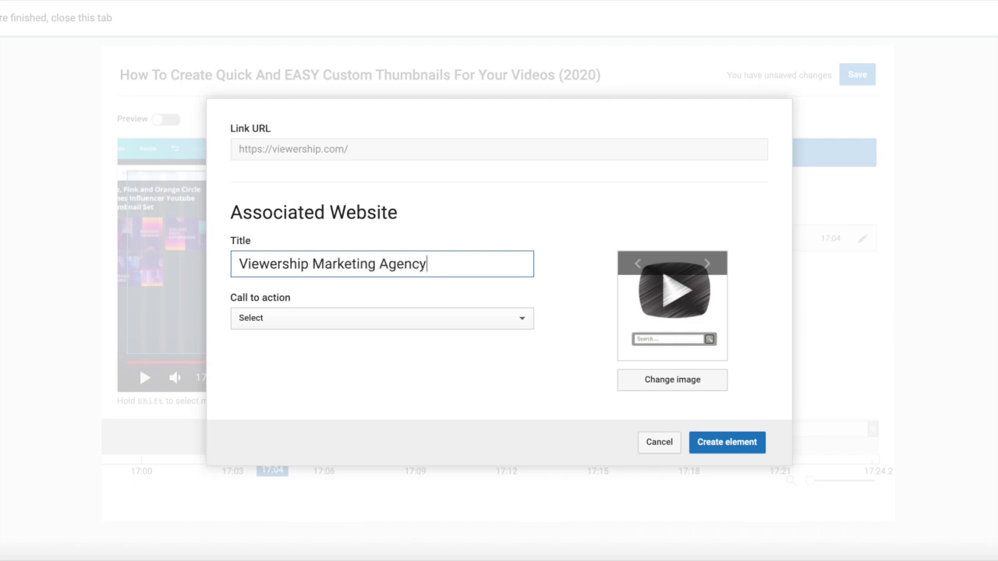
pyautogui.click(421, 358)
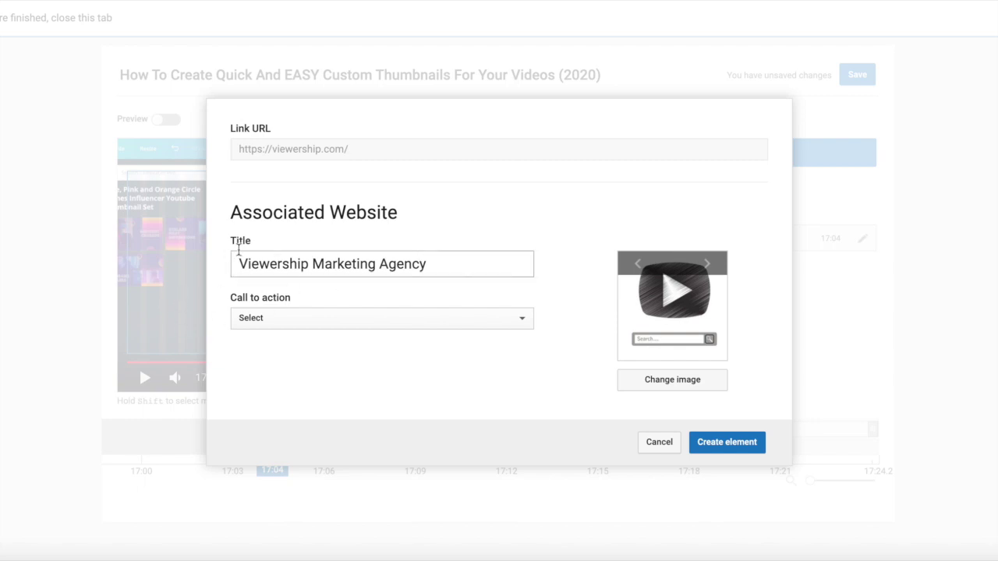
# - Set the call to action to Sign up and create the website link element
pyautogui.click(258, 320)
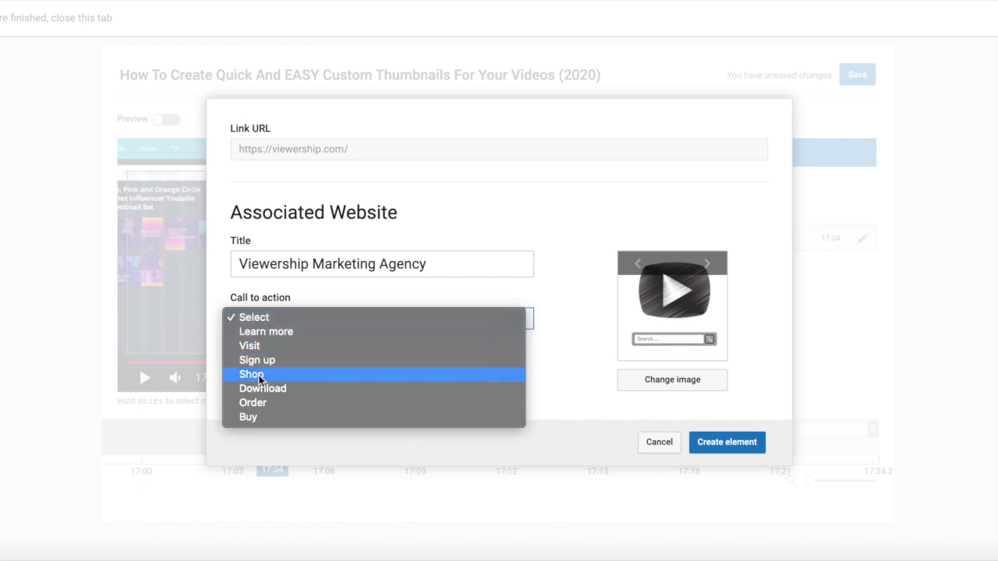
pyautogui.click(261, 361)
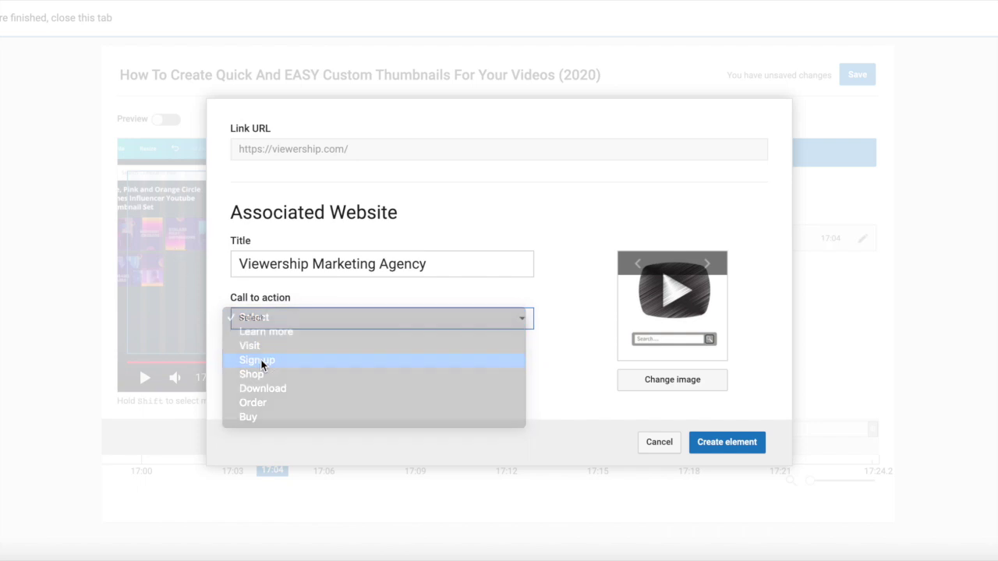
pyautogui.click(732, 446)
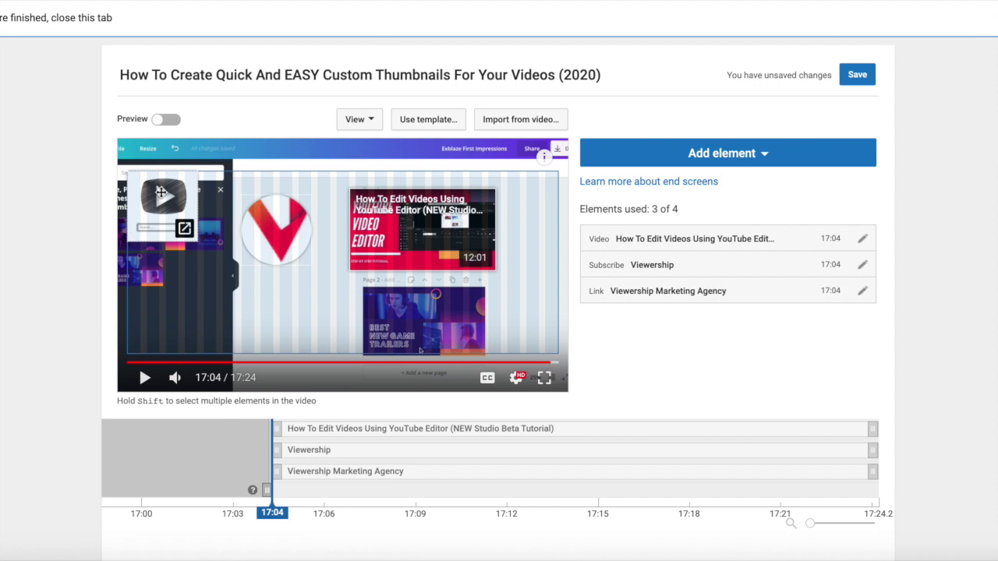
# - Lower the website link and video cards, then rewind the playhead to 17:02
pyautogui.moveTo(160, 192); pyautogui.dragTo(283, 316)
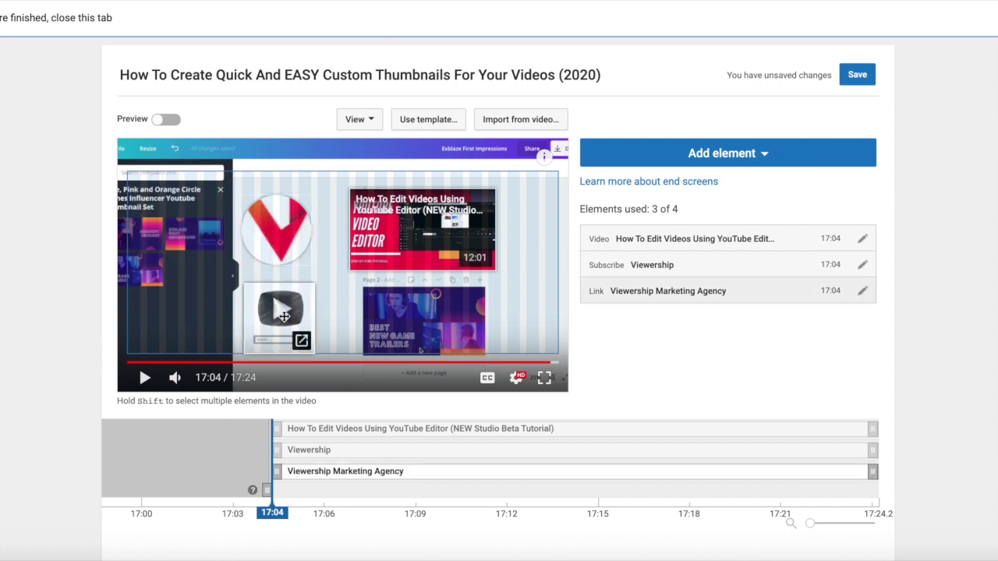
pyautogui.moveTo(423, 249); pyautogui.dragTo(428, 282)
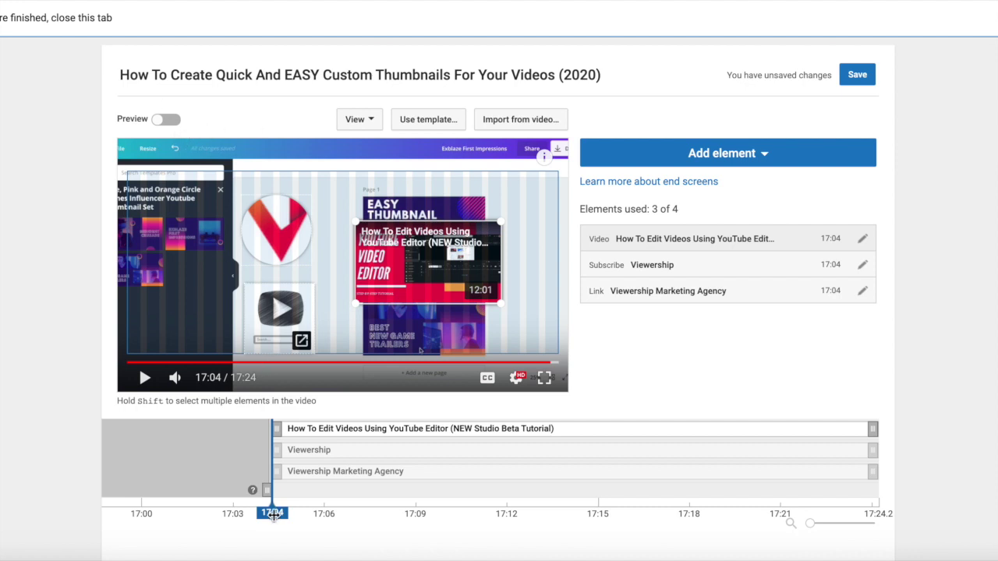
pyautogui.moveTo(273, 514); pyautogui.dragTo(211, 514)
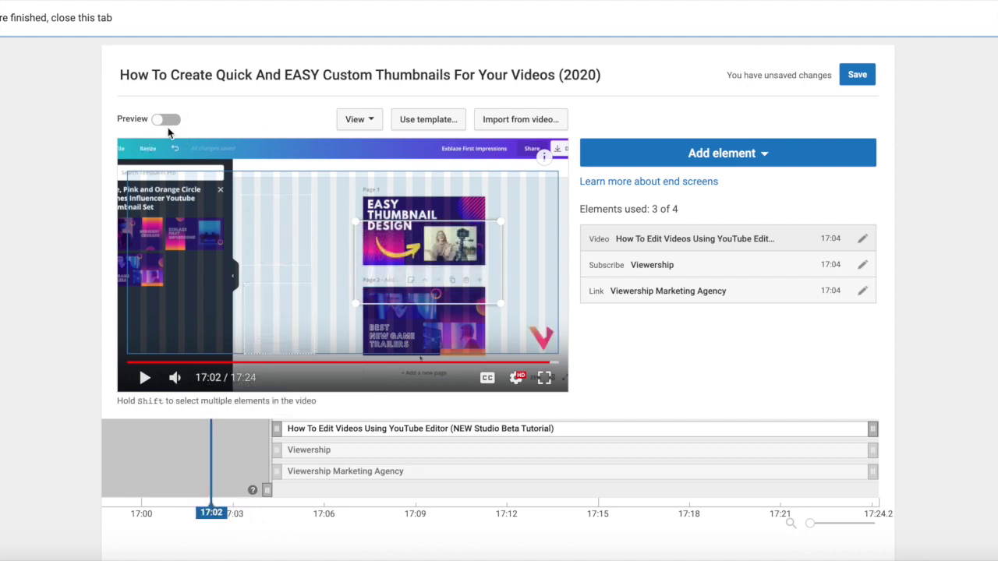
pyautogui.click(165, 119)
pyautogui.click(144, 377)
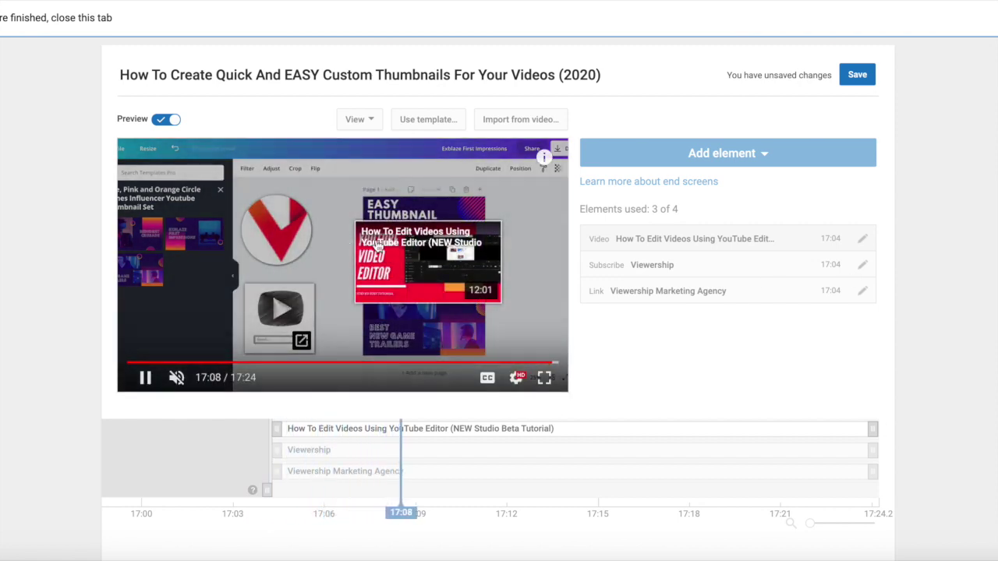
pyautogui.moveTo(328, 239)
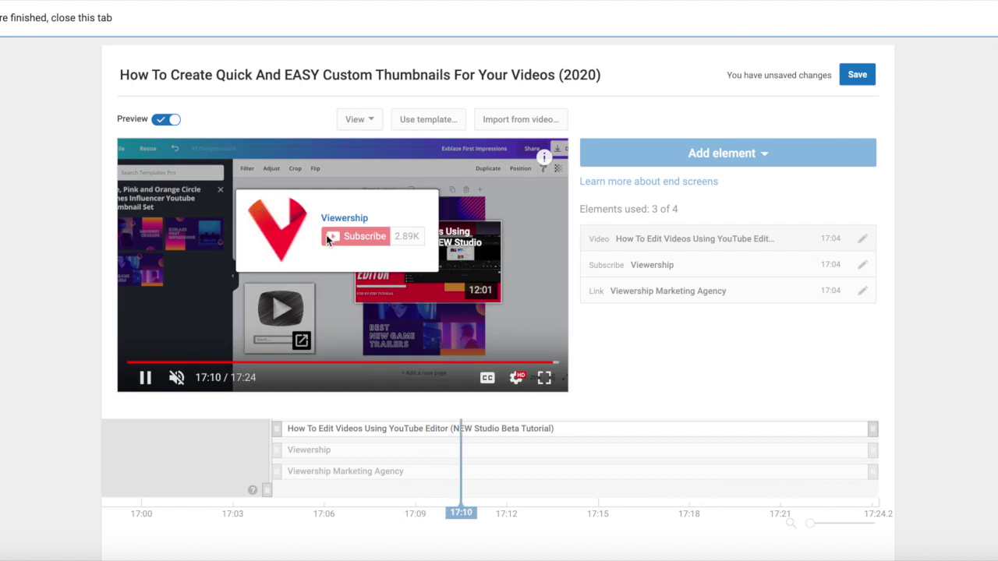
pyautogui.moveTo(285, 324)
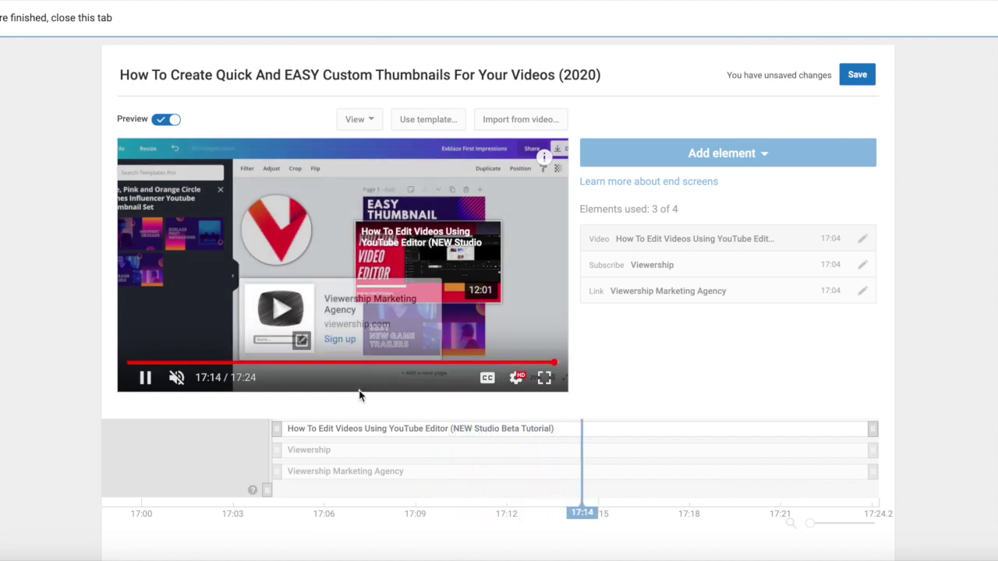
pyautogui.moveTo(347, 343)
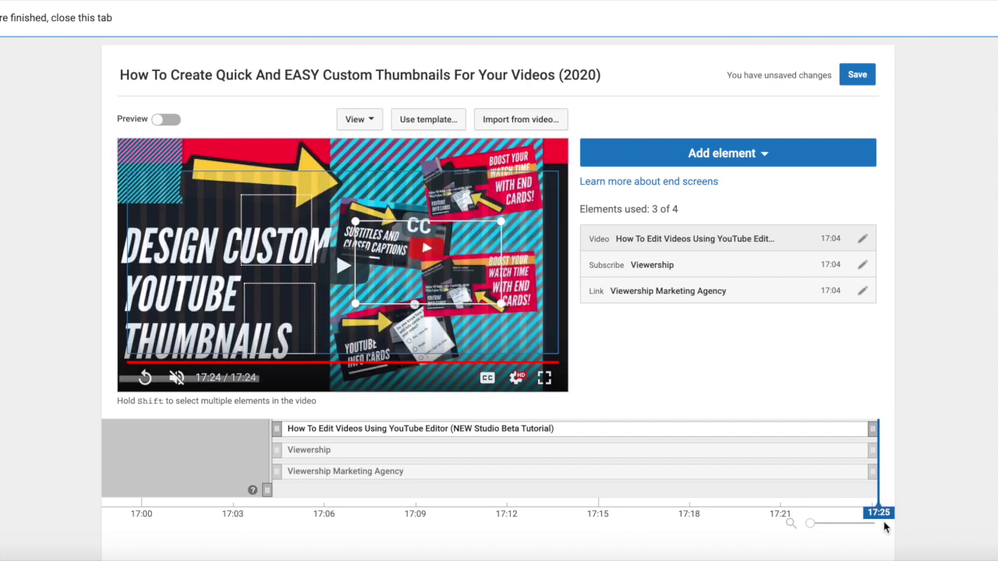
pyautogui.moveTo(879, 512); pyautogui.dragTo(789, 512)
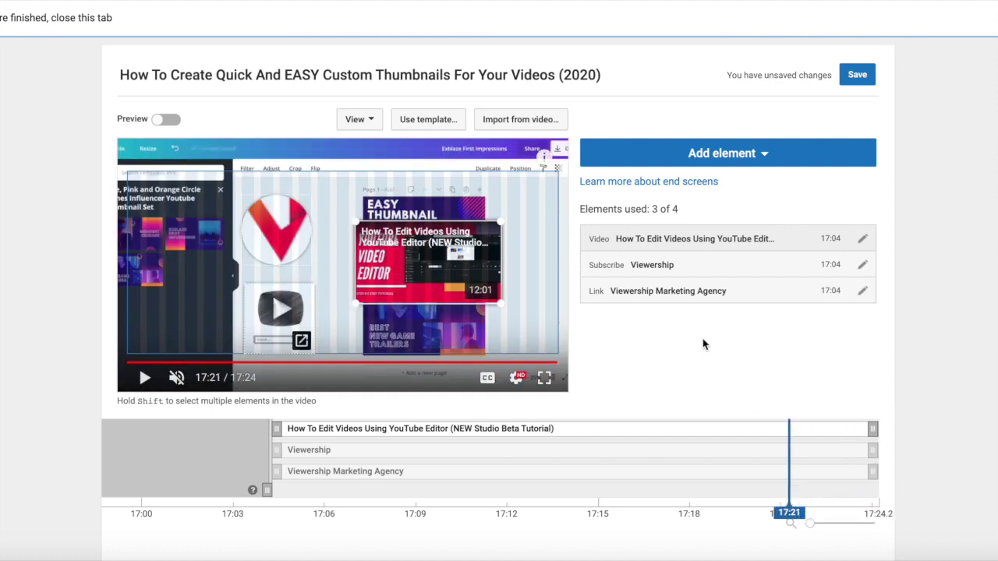
# - Delete the Viewership Marketing Agency link, the subscribe element and the video element
pyautogui.click(861, 291)
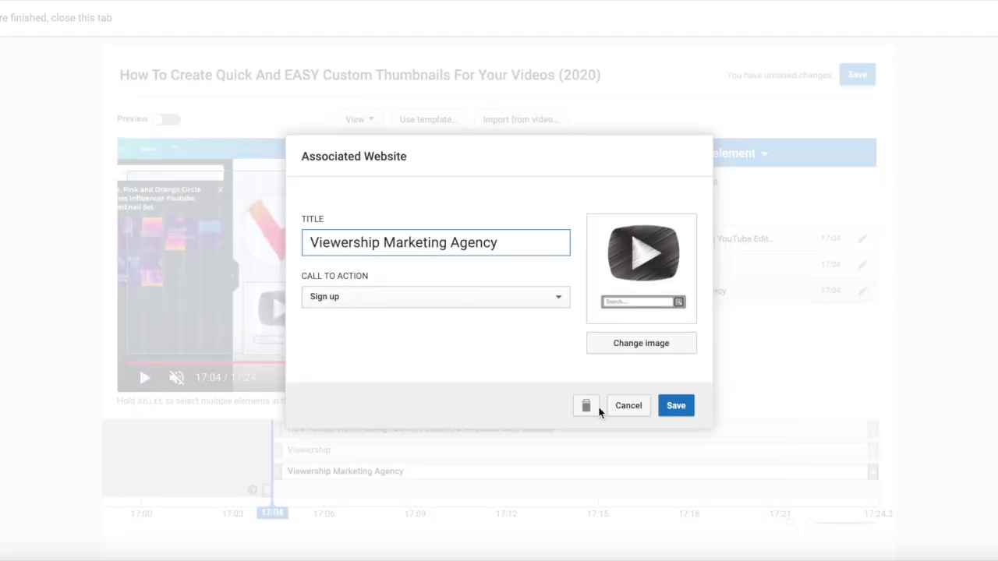
pyautogui.click(591, 406)
pyautogui.click(863, 264)
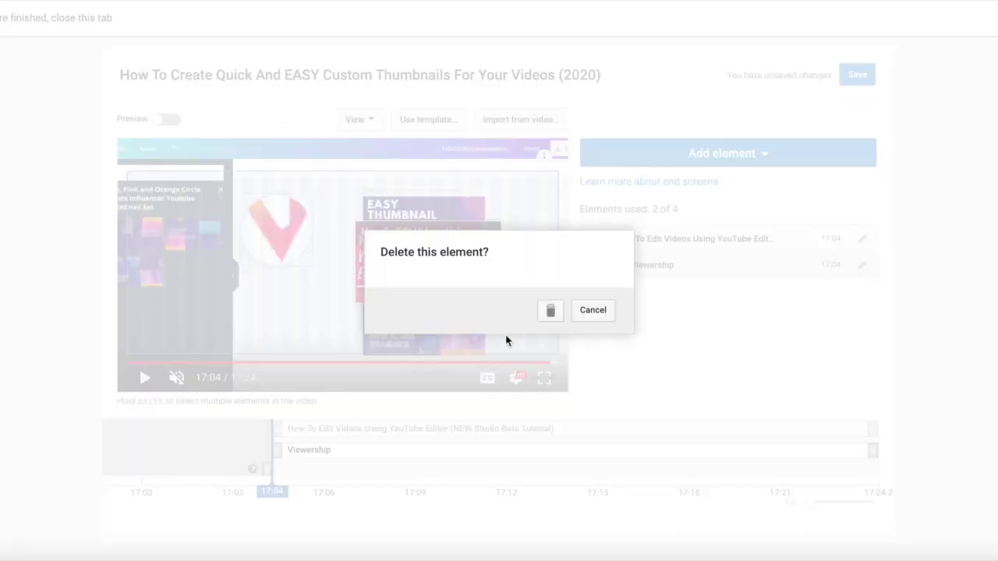
pyautogui.click(552, 310)
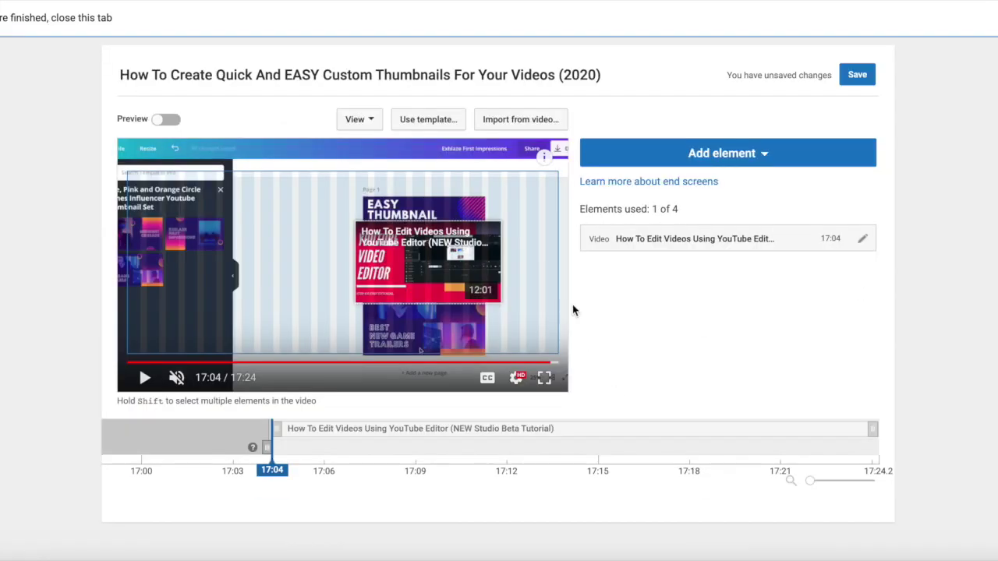
pyautogui.click(862, 239)
pyautogui.click(586, 486)
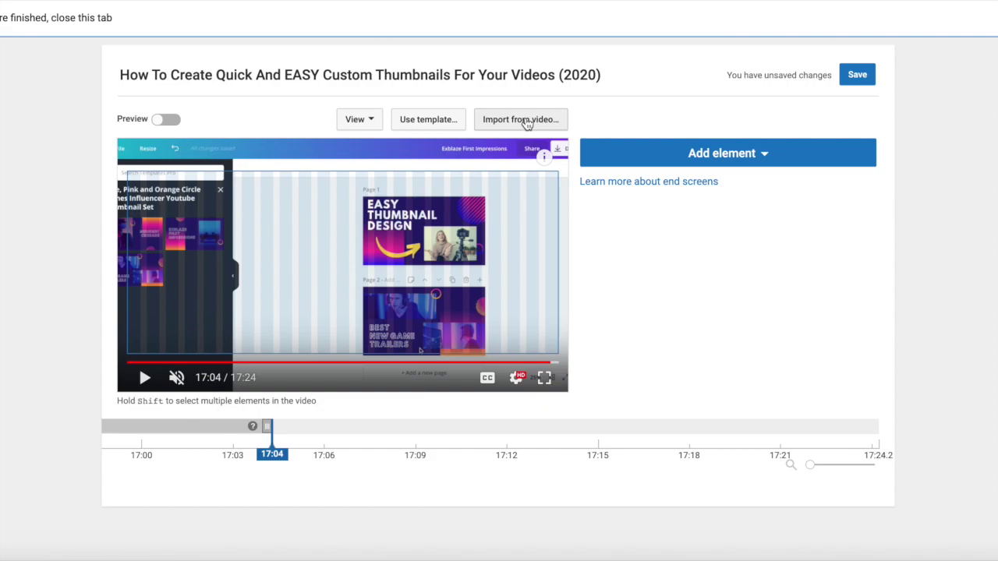
# - Import the end screen from the newest 'How To Edit Videos In…' upload
pyautogui.click(526, 122)
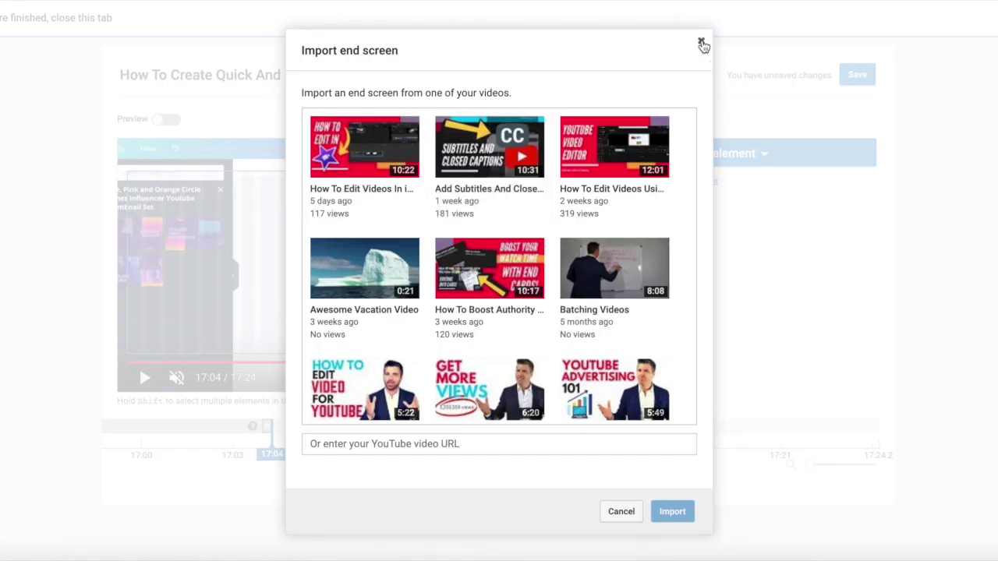
pyautogui.click(702, 43)
pyautogui.click(516, 119)
pyautogui.click(374, 178)
pyautogui.click(675, 515)
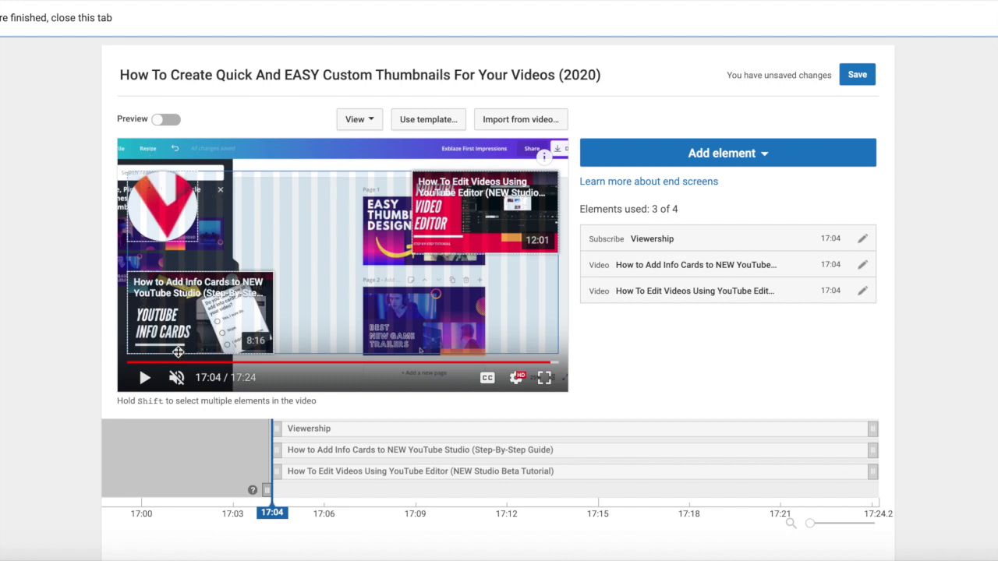
# - Delete the How To Edit Videos, Info Cards and Viewership elements from the end screen
pyautogui.scroll(-3, 795, 344)
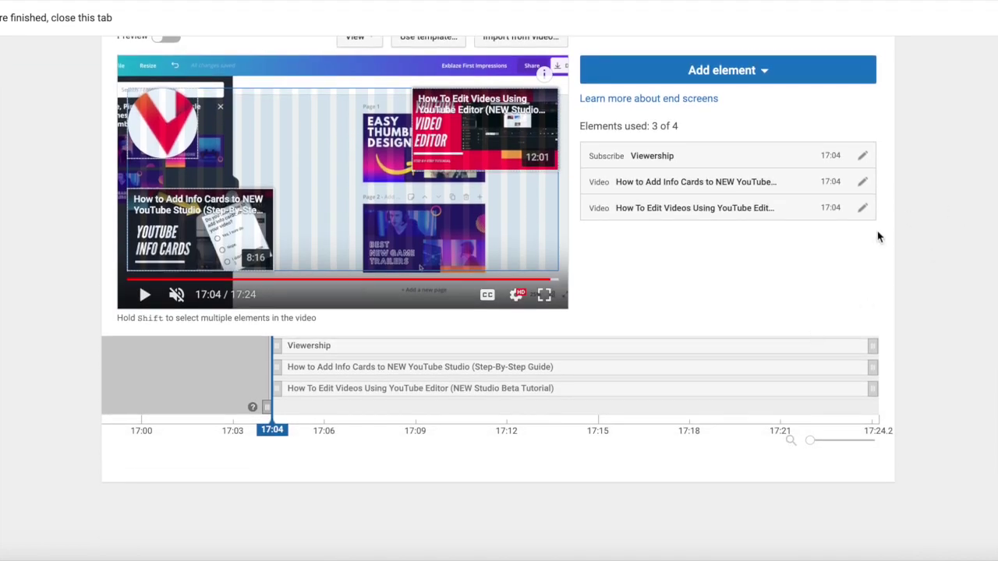
pyautogui.scroll(3, 878, 234)
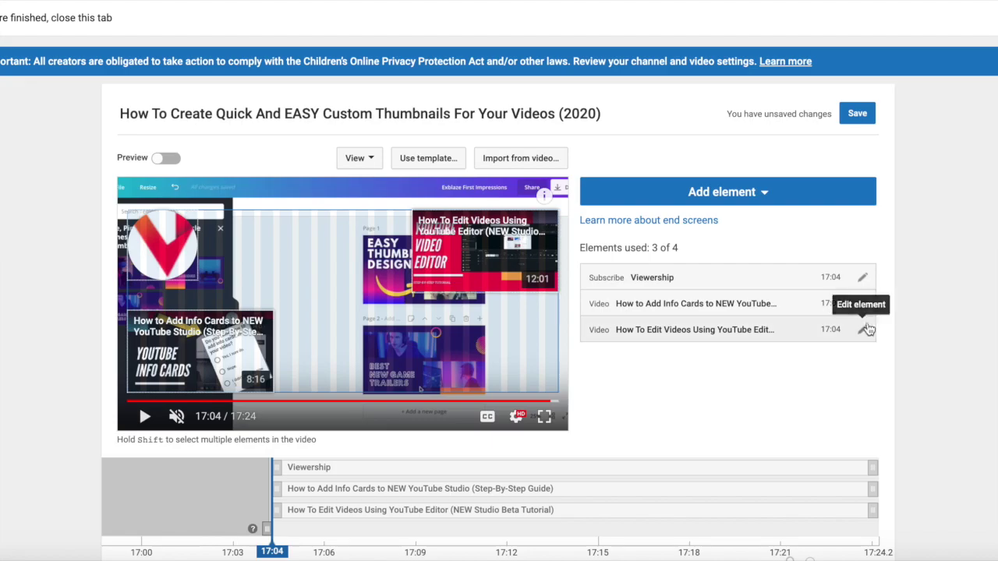
pyautogui.click(864, 330)
pyautogui.click(587, 488)
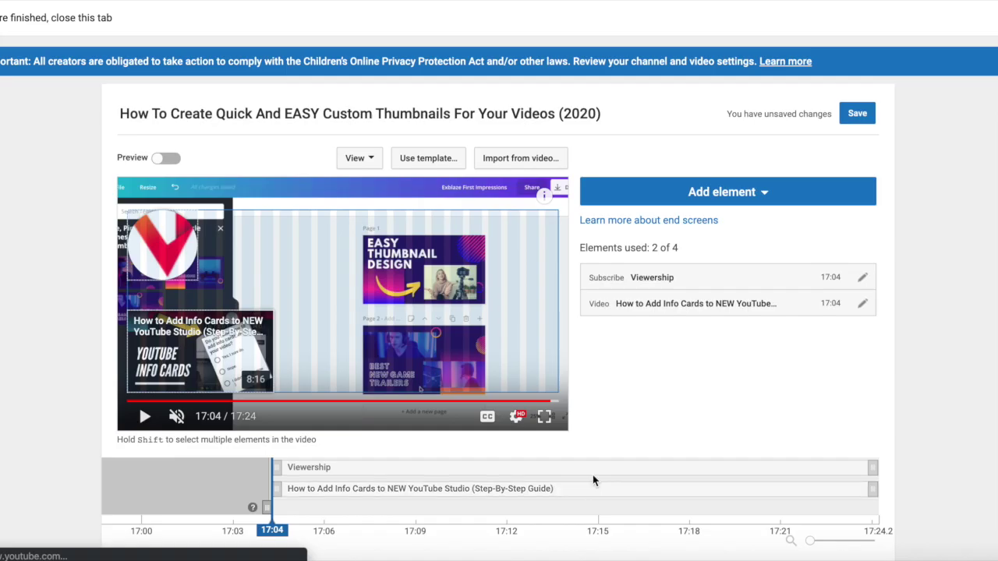
pyautogui.click(860, 305)
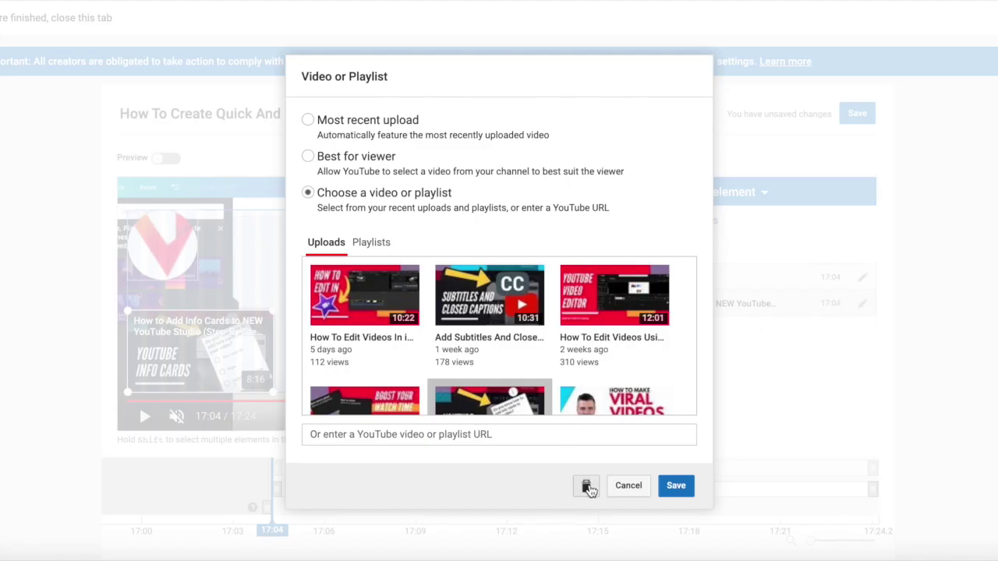
pyautogui.click(586, 485)
pyautogui.click(863, 281)
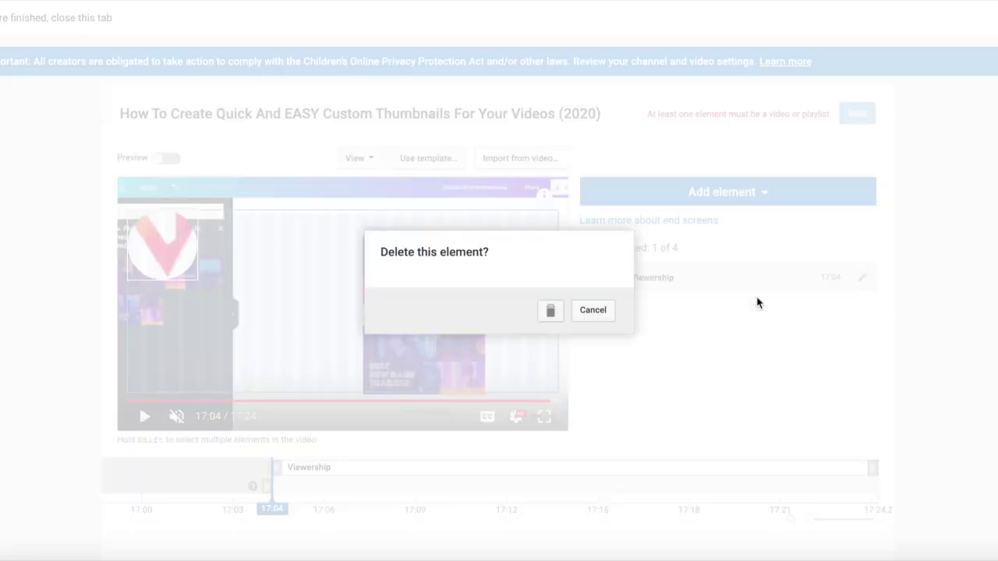
pyautogui.click(550, 313)
pyautogui.click(795, 336)
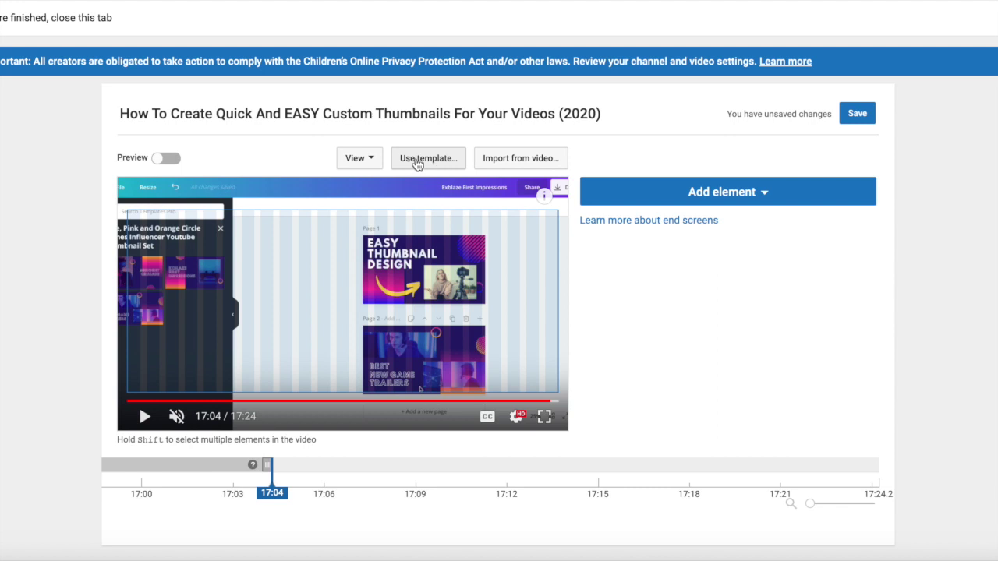
# - Apply the 4 Videos end-screen template, creating four empty video-or-playlist placeholders
pyautogui.click(413, 161)
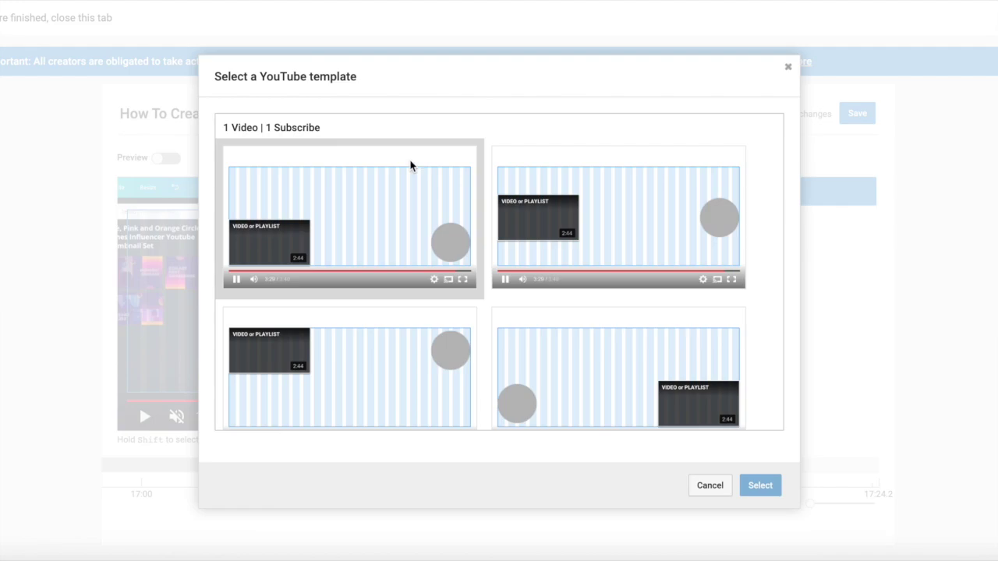
pyautogui.scroll(-10, 367, 219)
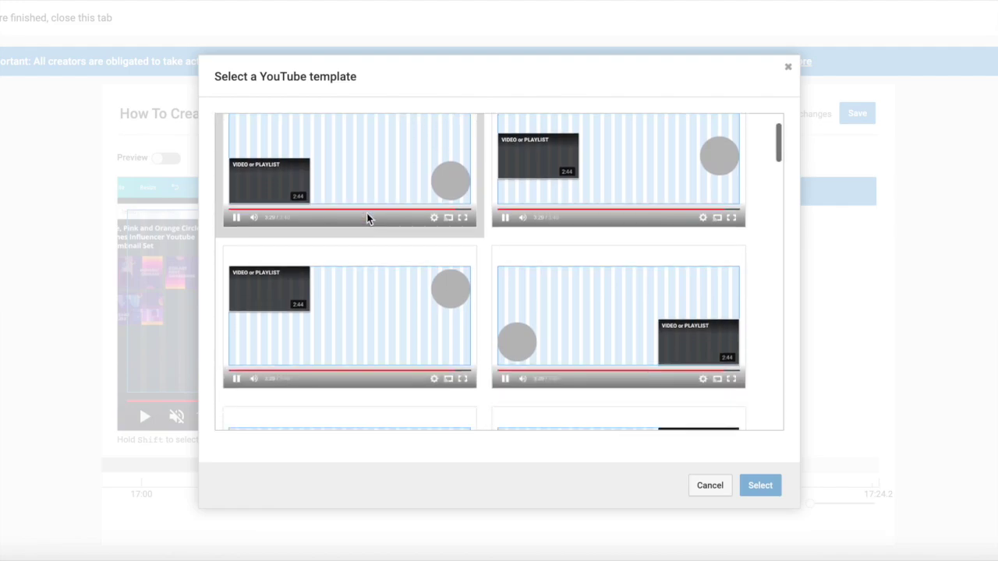
pyautogui.scroll(-10, 368, 219)
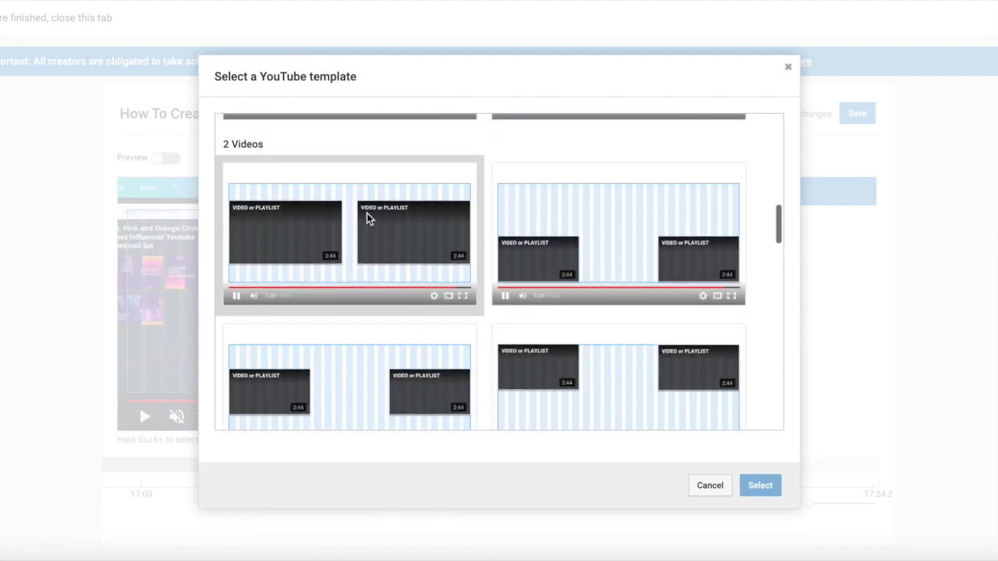
pyautogui.scroll(-10, 368, 219)
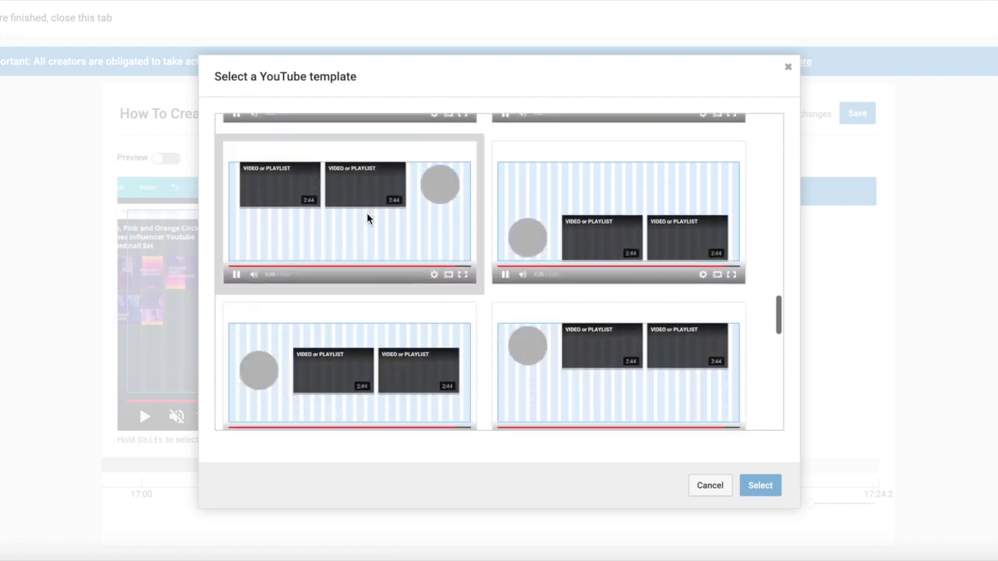
pyautogui.scroll(-5, 368, 218)
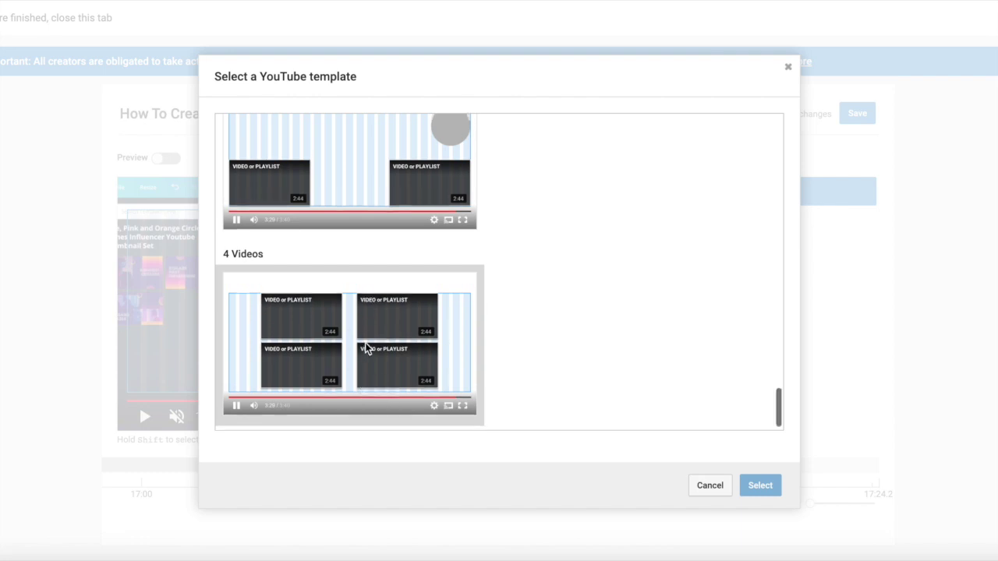
pyautogui.scroll(5, 365, 342)
pyautogui.scroll(-5, 361, 336)
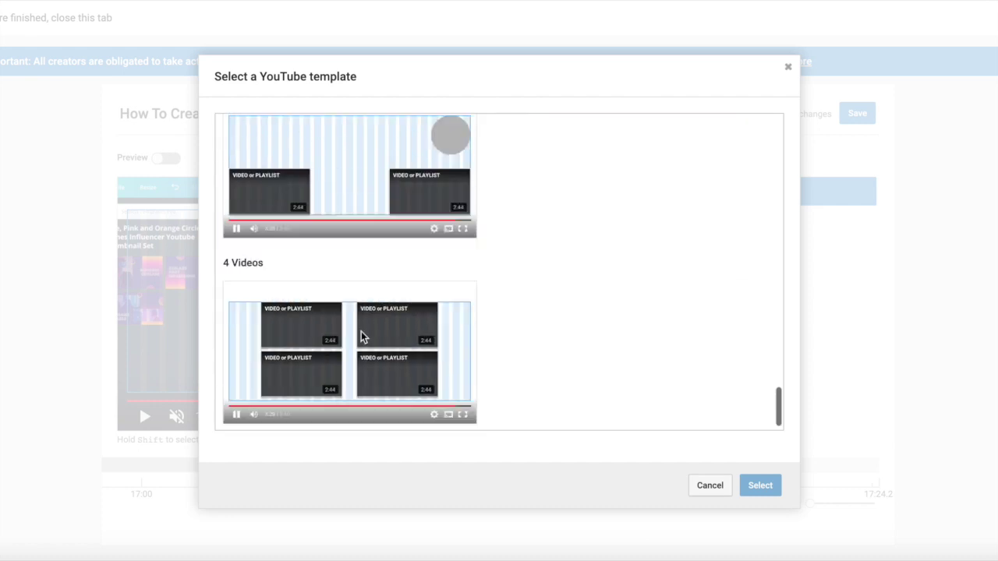
pyautogui.click(374, 328)
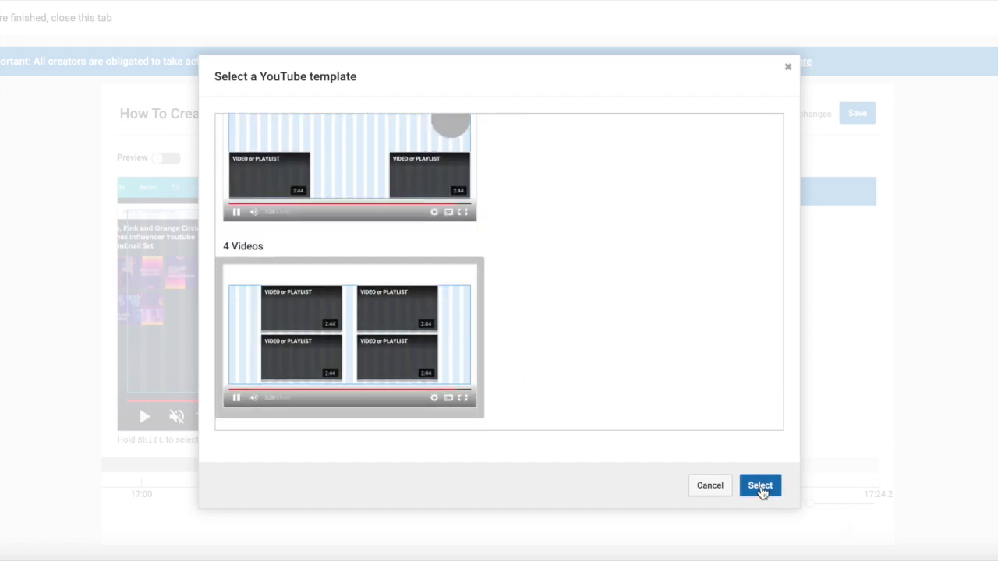
pyautogui.click(760, 488)
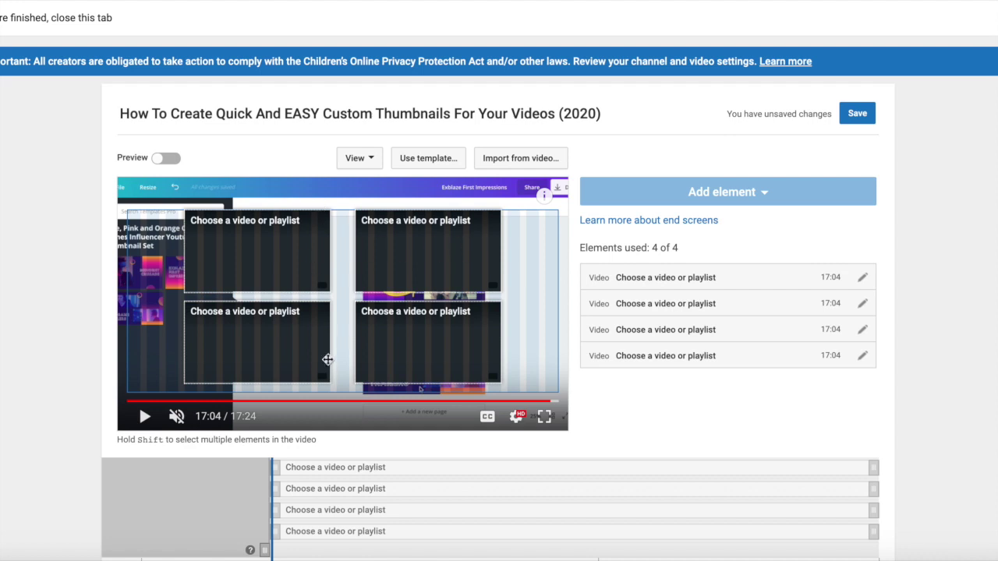
# - Link the first two elements to the YouTube Tutorials and How To Optimize Videos For YouTube playlists
pyautogui.click(707, 281)
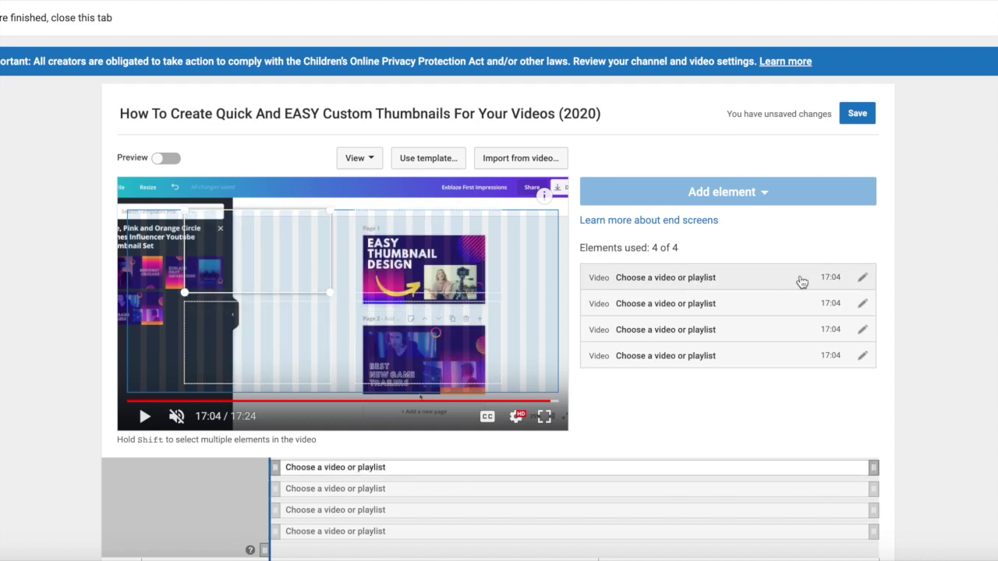
pyautogui.click(862, 277)
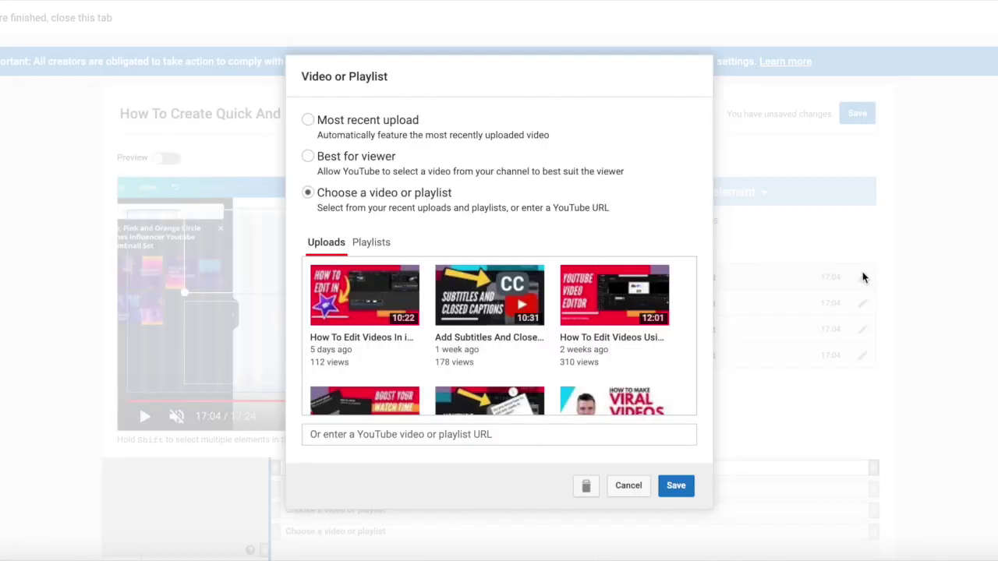
pyautogui.click(375, 242)
pyautogui.click(676, 477)
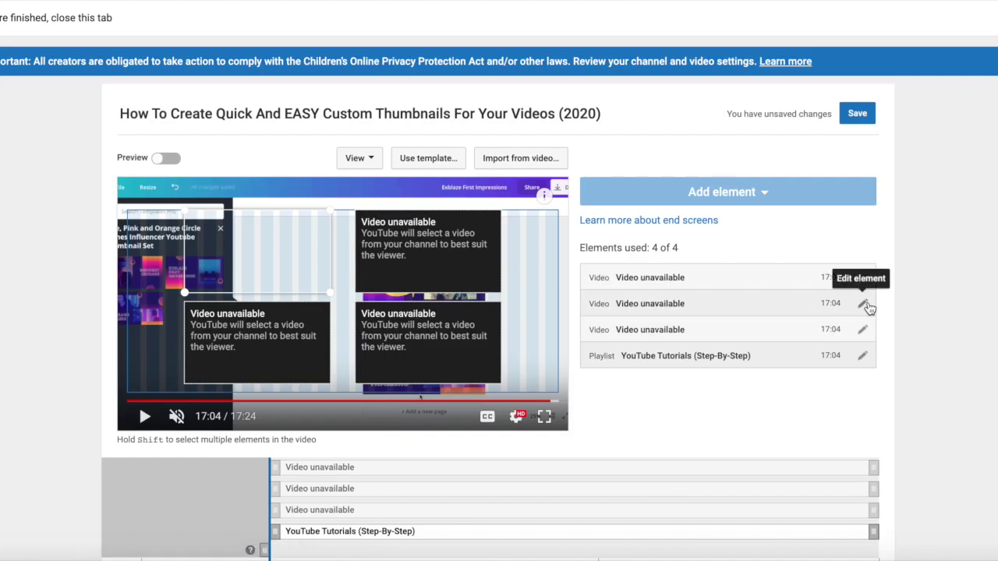
pyautogui.click(864, 304)
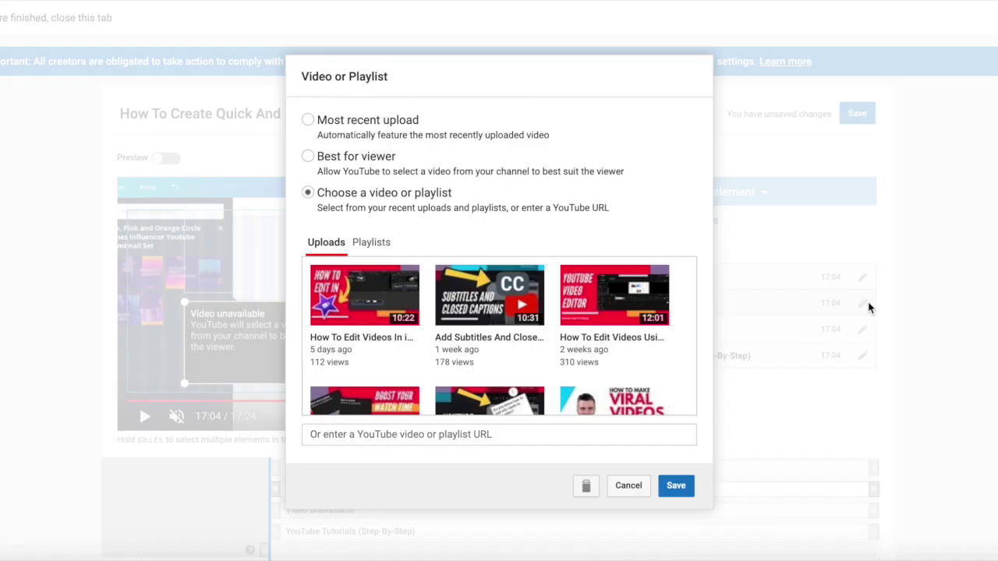
pyautogui.click(372, 243)
pyautogui.click(487, 308)
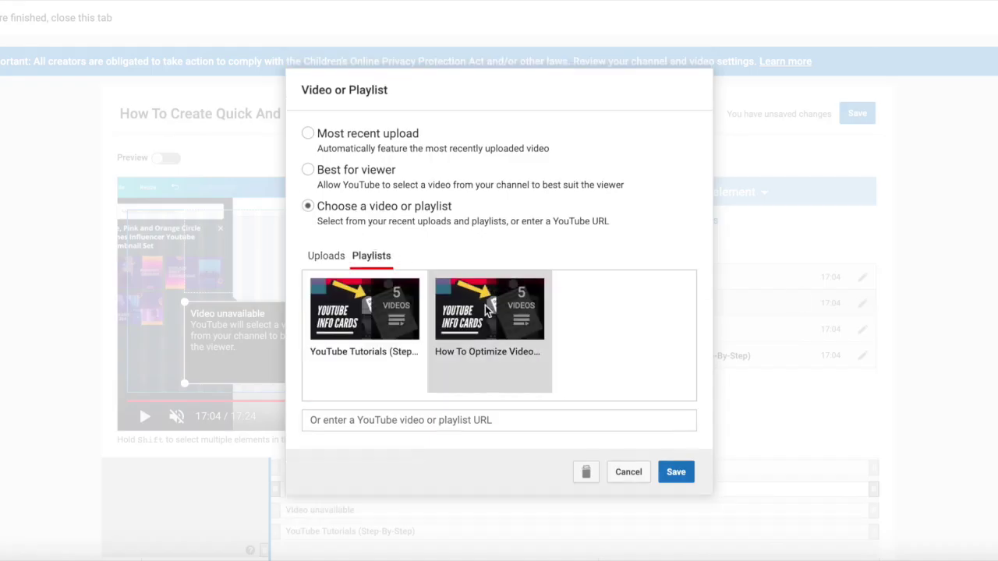
pyautogui.click(677, 476)
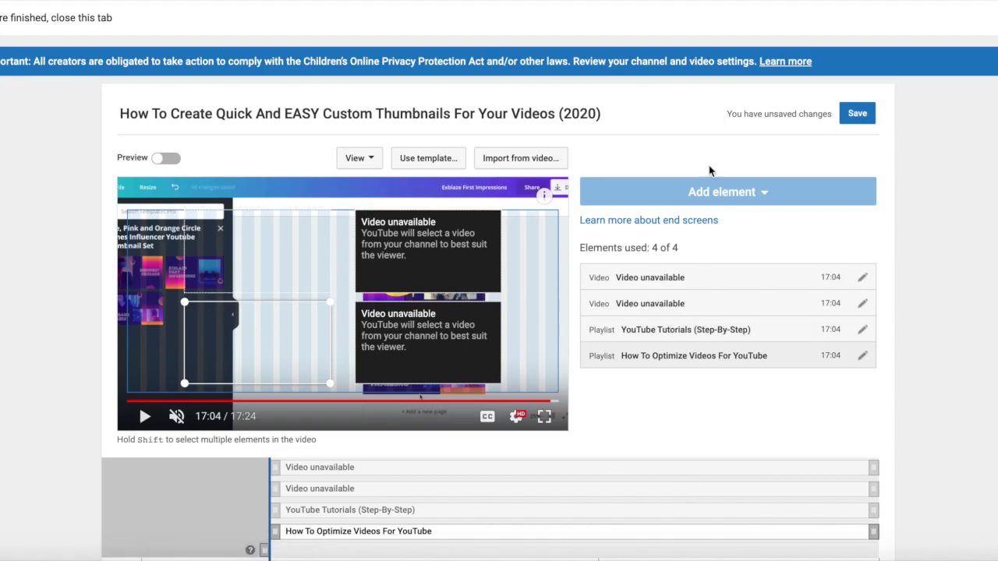
# - Nudge the selected element box slightly left, then slightly back right
pyautogui.scroll(-3, 693, 294)
pyautogui.scroll(3, 693, 294)
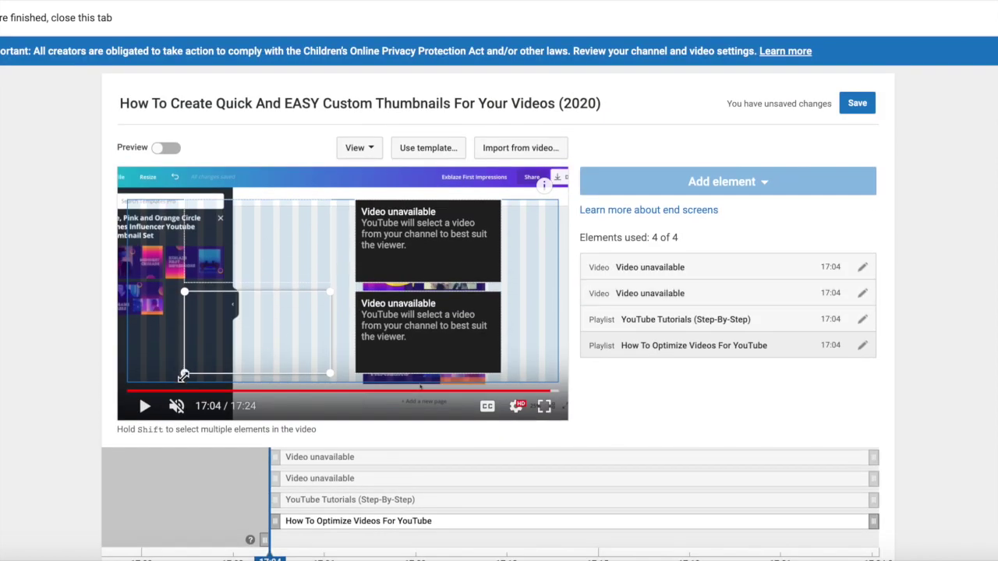
pyautogui.moveTo(252, 319); pyautogui.dragTo(229, 320)
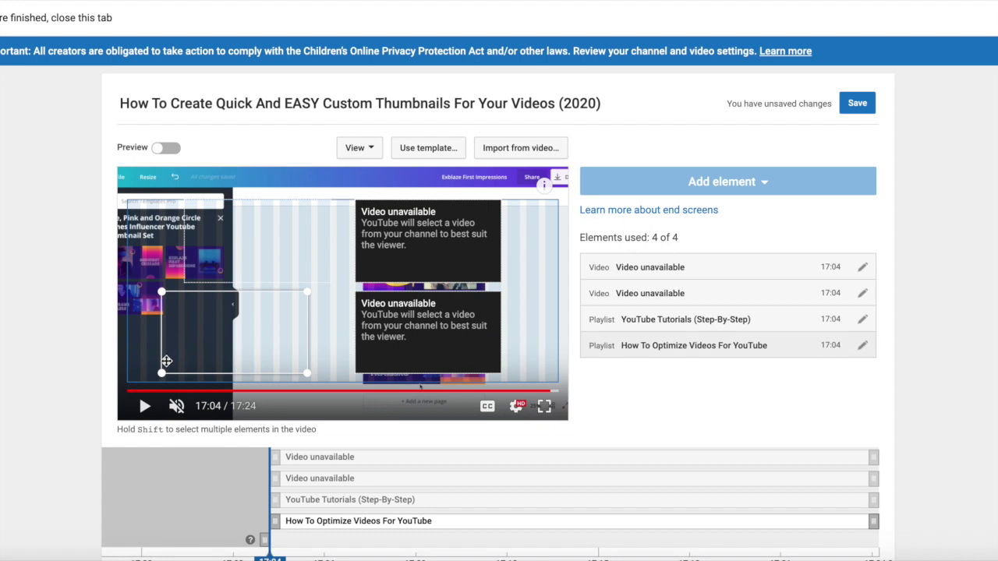
pyautogui.moveTo(165, 366); pyautogui.dragTo(175, 366)
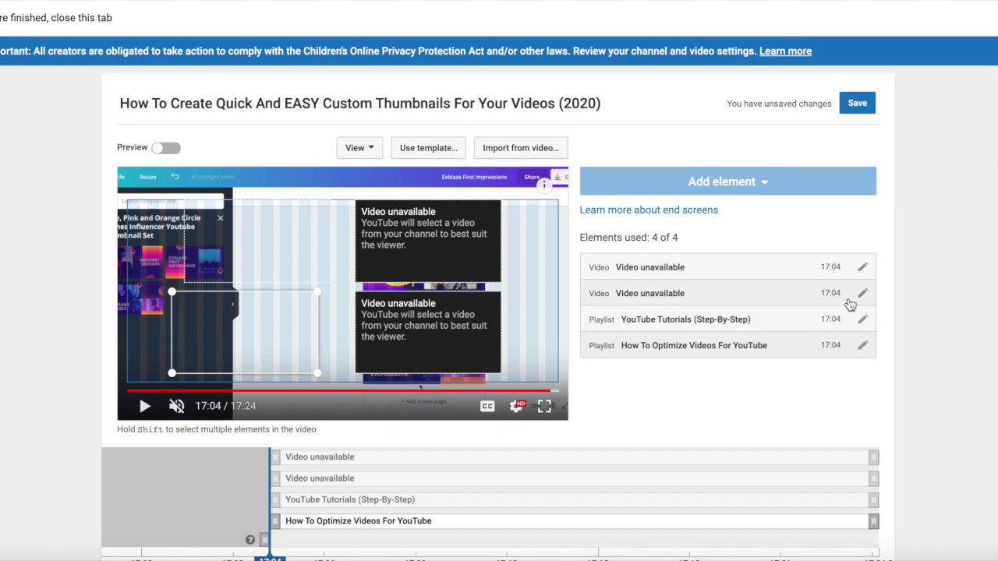
# - Assign the iMovie tutorial and Add Subtitles And Closed Captions videos to the remaining slots, then preview
pyautogui.click(864, 294)
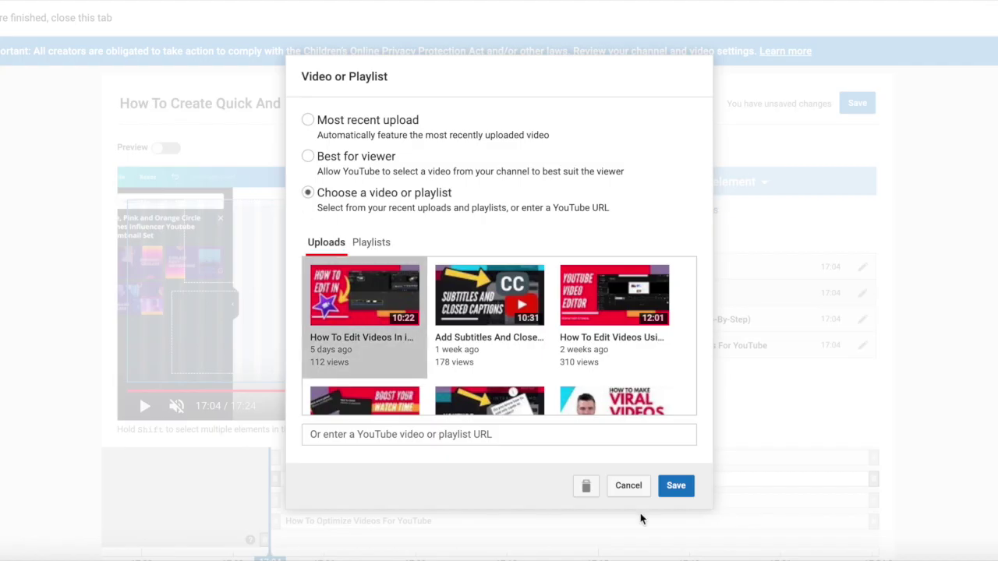
pyautogui.click(675, 486)
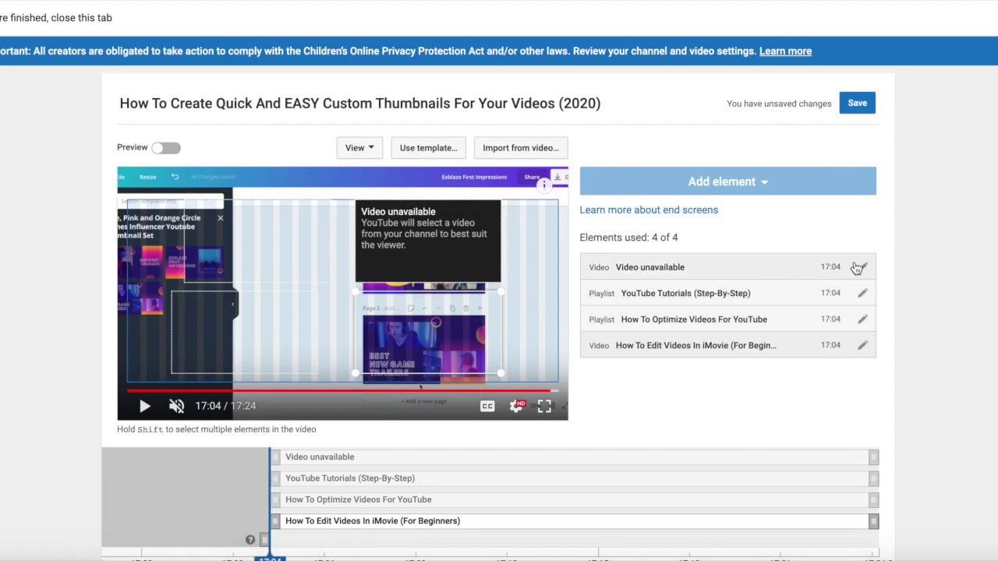
pyautogui.click(862, 267)
pyautogui.scroll(-1, 556, 376)
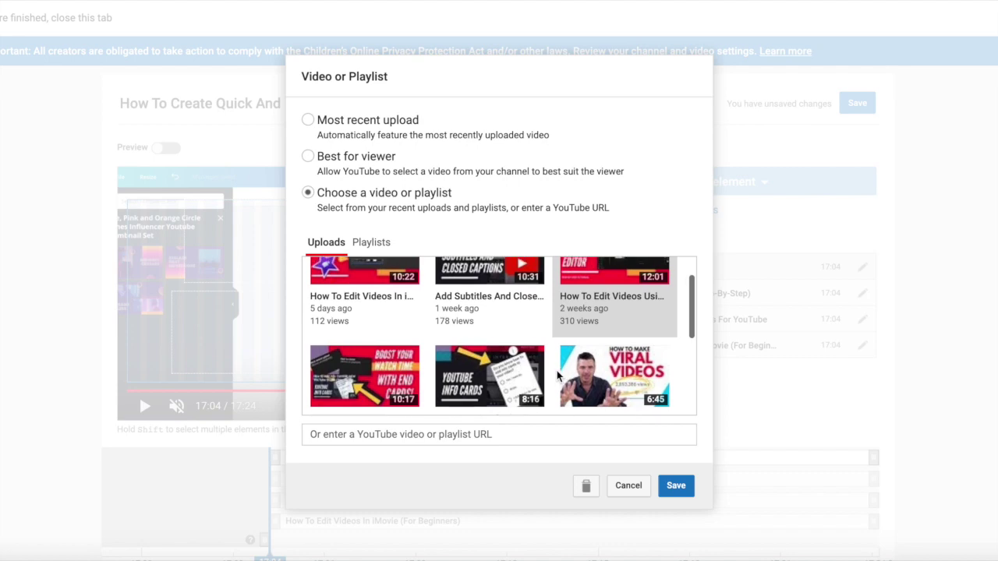
pyautogui.scroll(1, 547, 369)
pyautogui.click(499, 359)
pyautogui.click(677, 485)
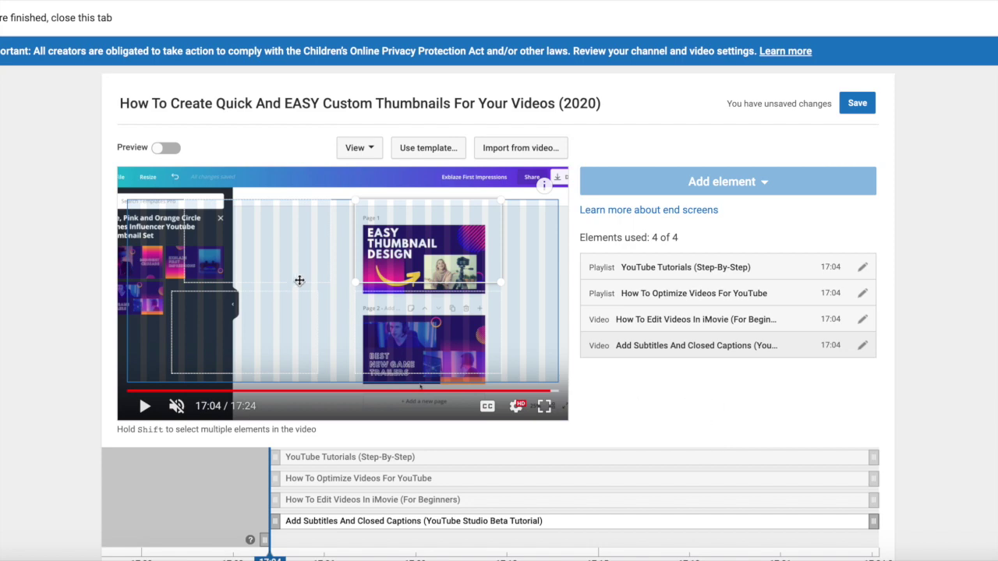
pyautogui.click(177, 149)
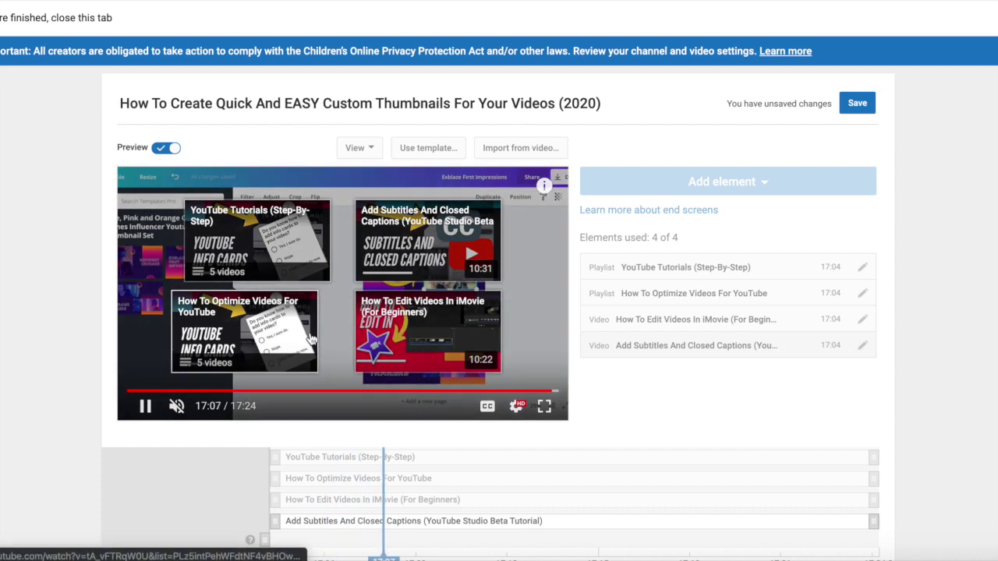
# - Stop the preview, shift the How To Optimize Videos For YouTube box slightly right, and preview again
pyautogui.click(158, 151)
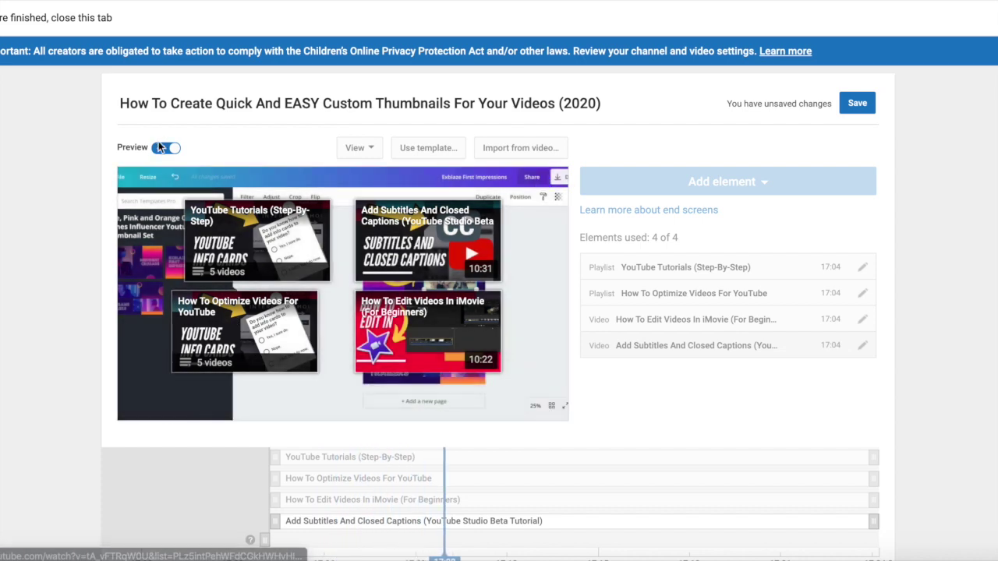
pyautogui.moveTo(251, 334); pyautogui.dragTo(260, 336)
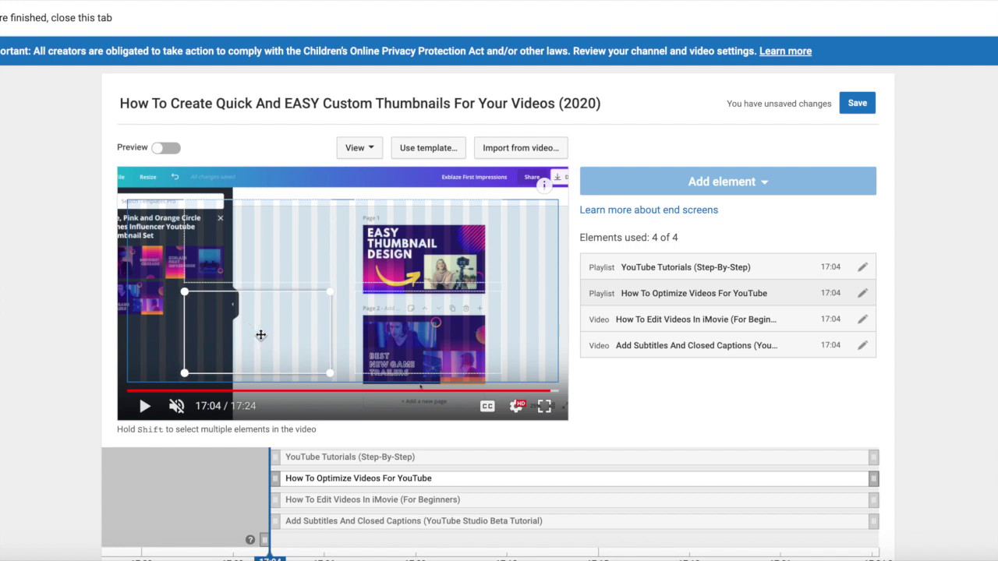
pyautogui.scroll(-1, 349, 370)
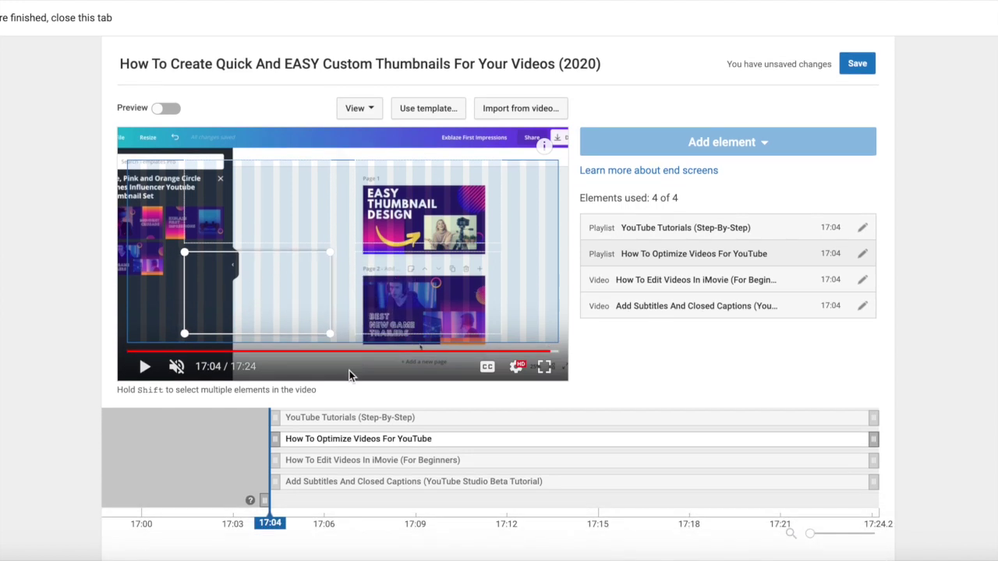
pyautogui.scroll(1, 281, 463)
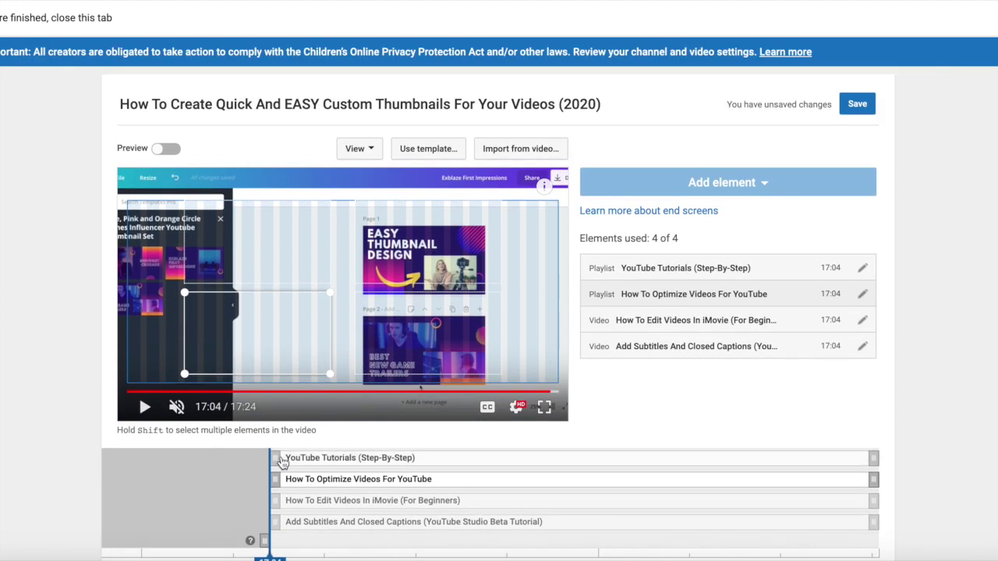
pyautogui.click(166, 147)
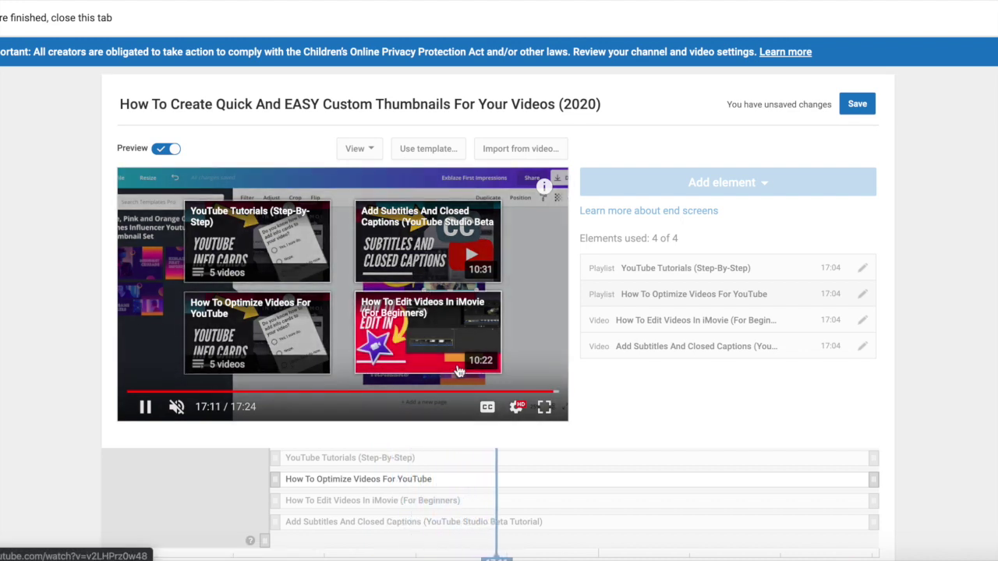
pyautogui.scroll(-3, 719, 424)
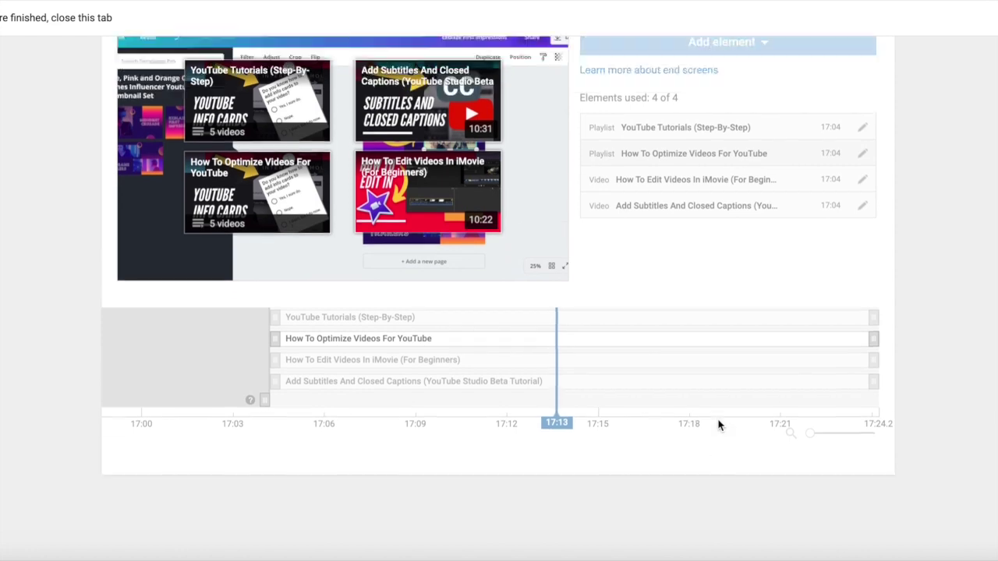
pyautogui.scroll(4, 719, 425)
pyautogui.scroll(-3, 719, 425)
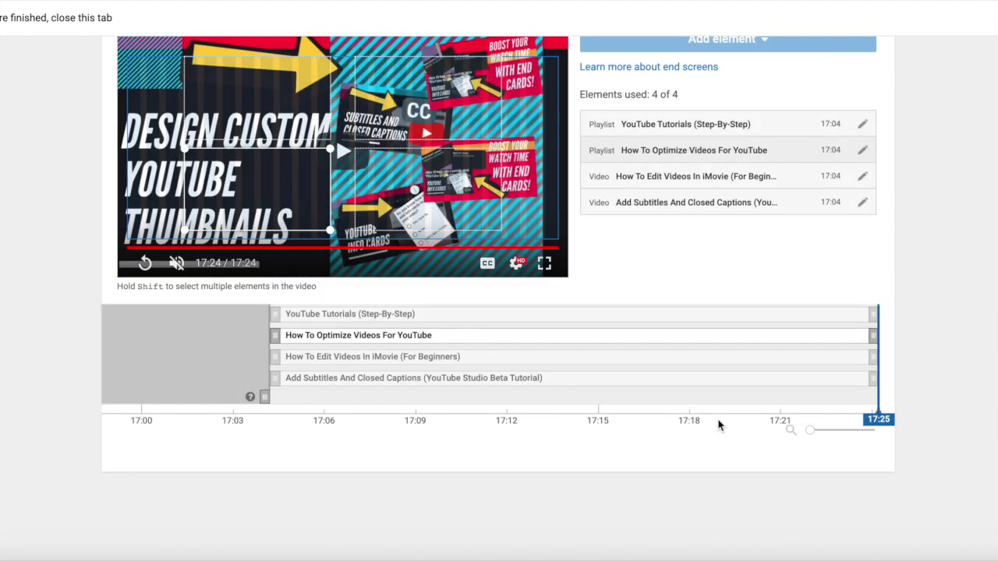
pyautogui.scroll(3, 719, 425)
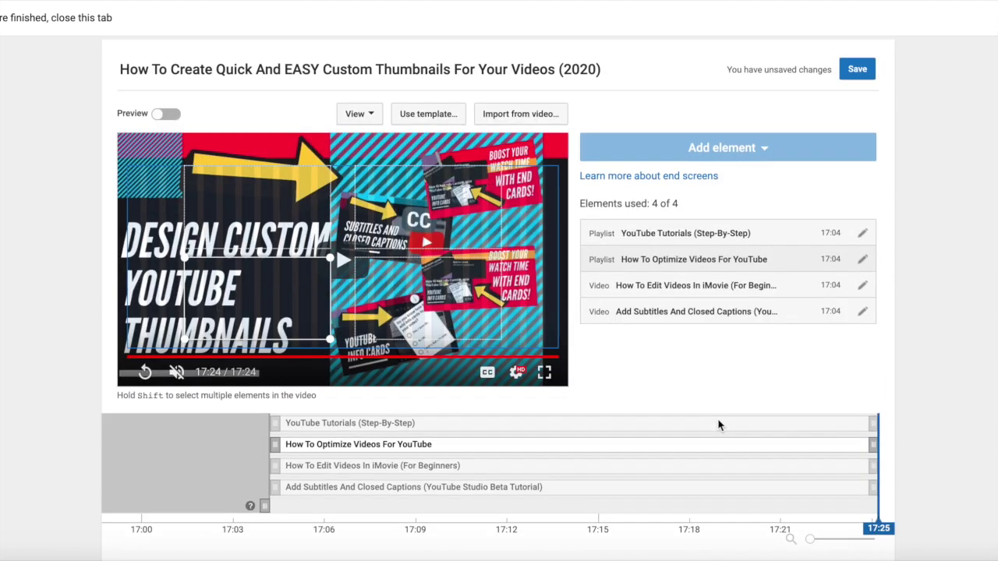
pyautogui.scroll(-2, 718, 425)
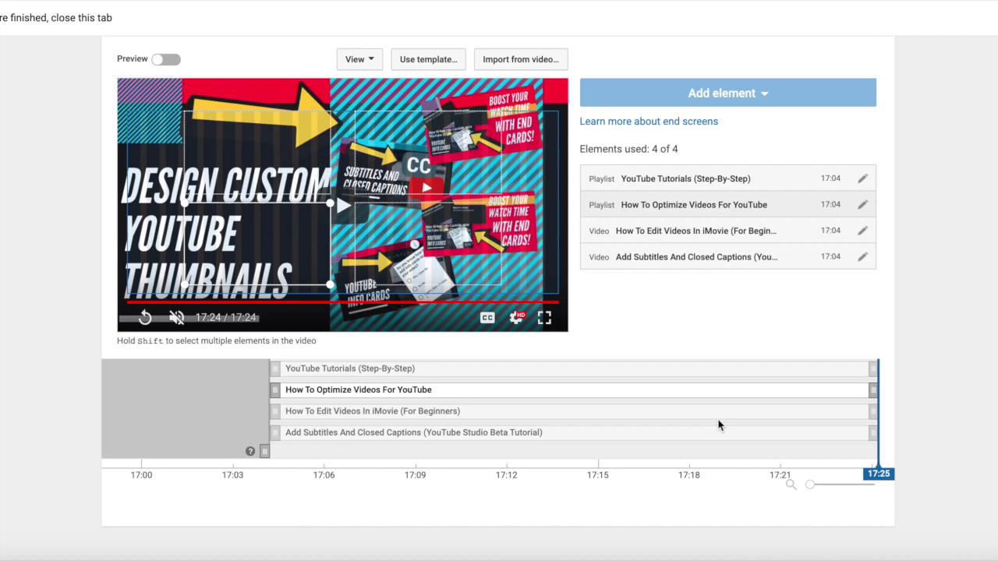
pyautogui.scroll(2, 719, 424)
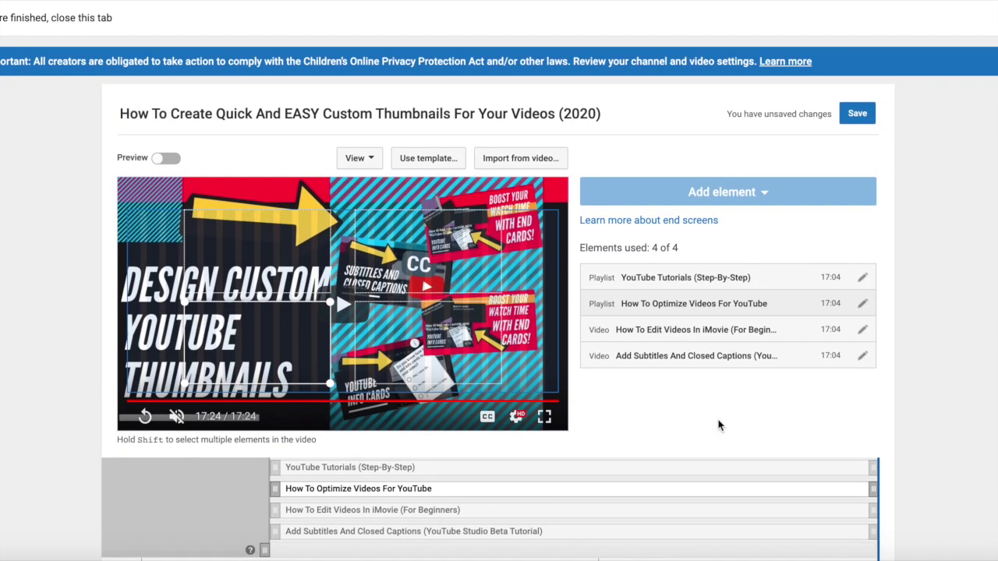